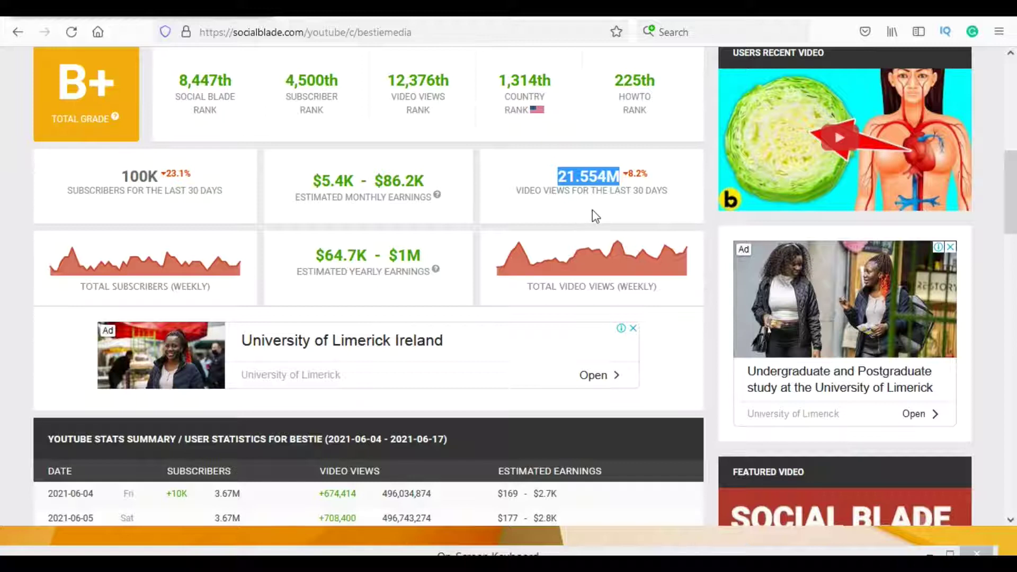
Examine the Bestie channel's estimated monthly earnings and its daily subscriber, view and earnings statistics.
drag(310, 183, 429, 195)
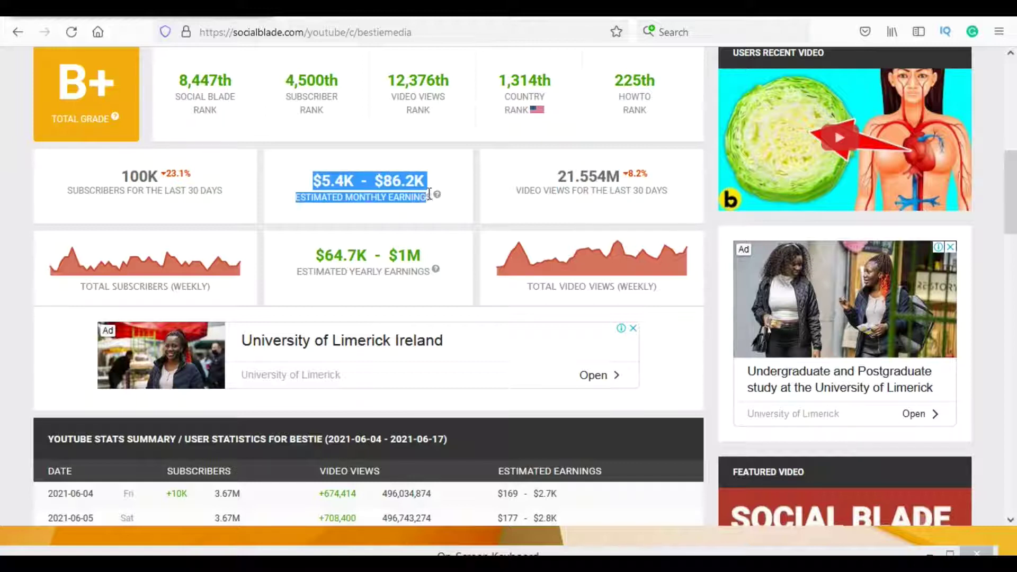
click(432, 197)
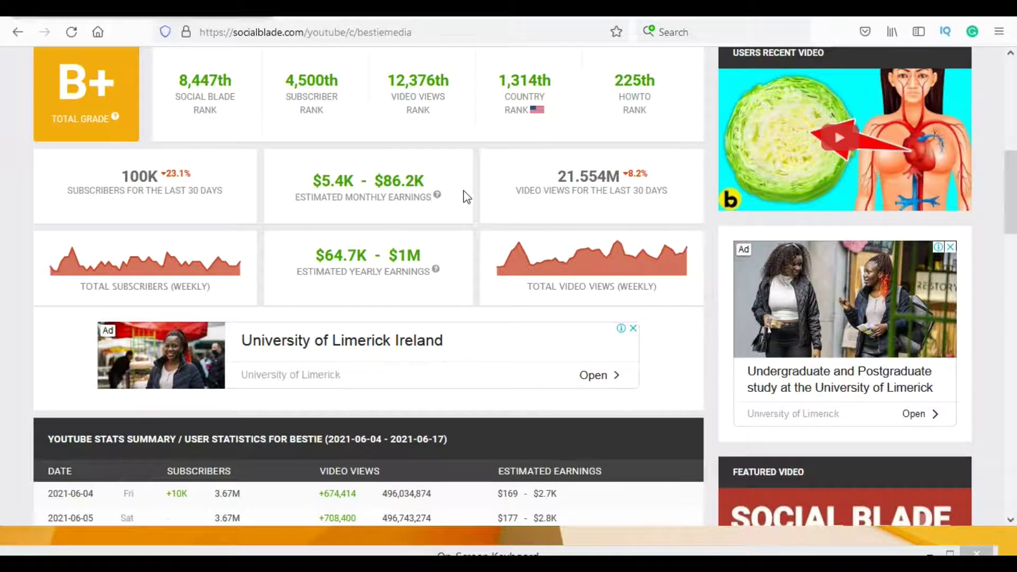
scroll(452, 193, down, 5)
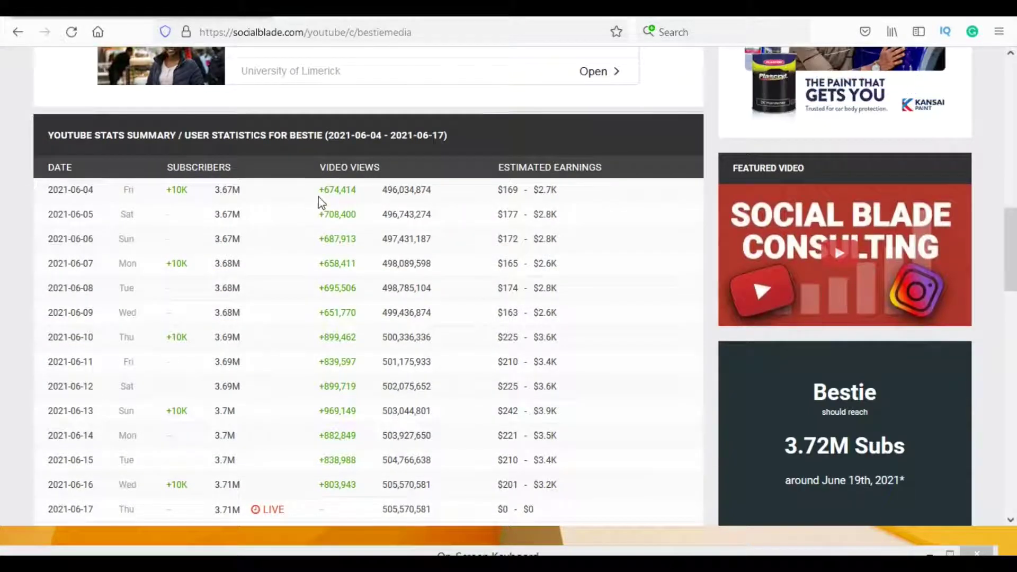
scroll(318, 196, down, 1)
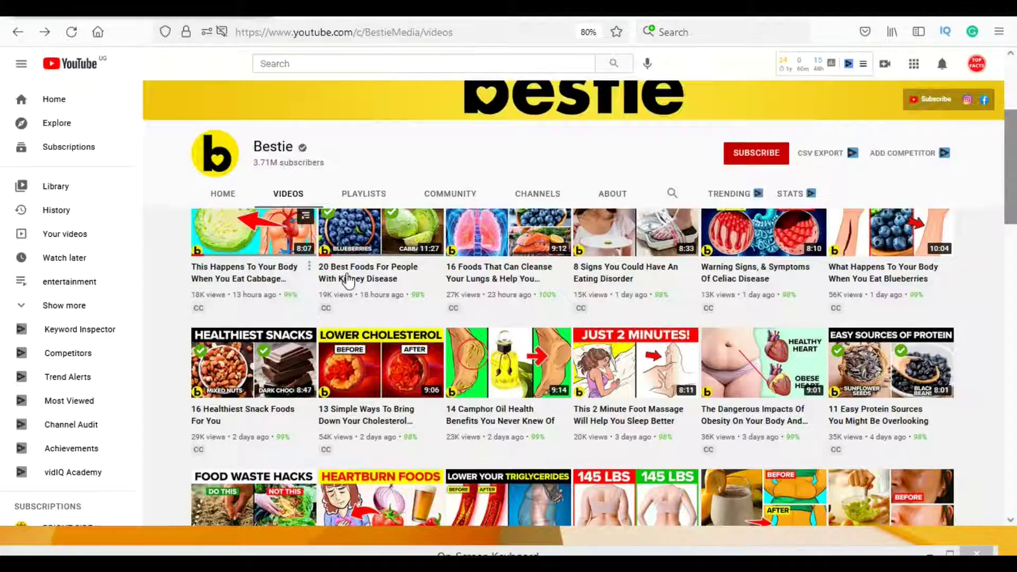
Switch to Bestie's YouTube videos, play "This Happens To Your Body When You Eat Cabbage Every Day" briefly, pause it and leave the video.
scroll(241, 233, down, 2)
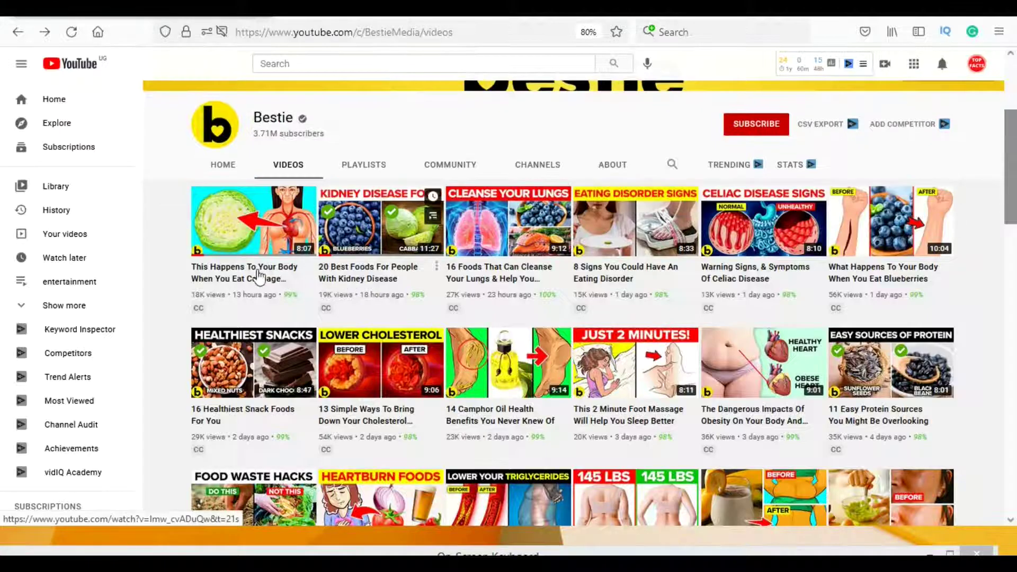
click(241, 233)
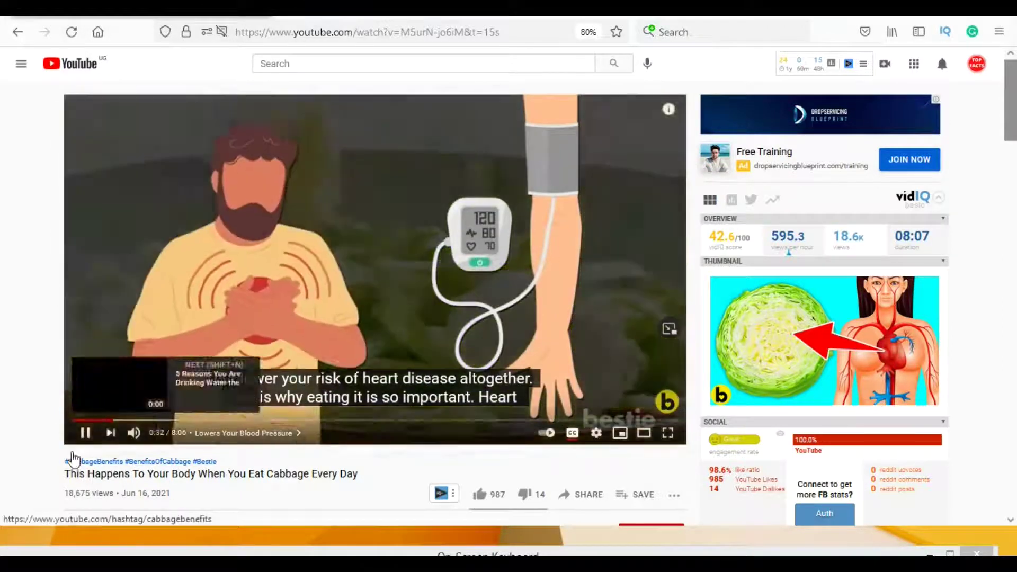
click(84, 436)
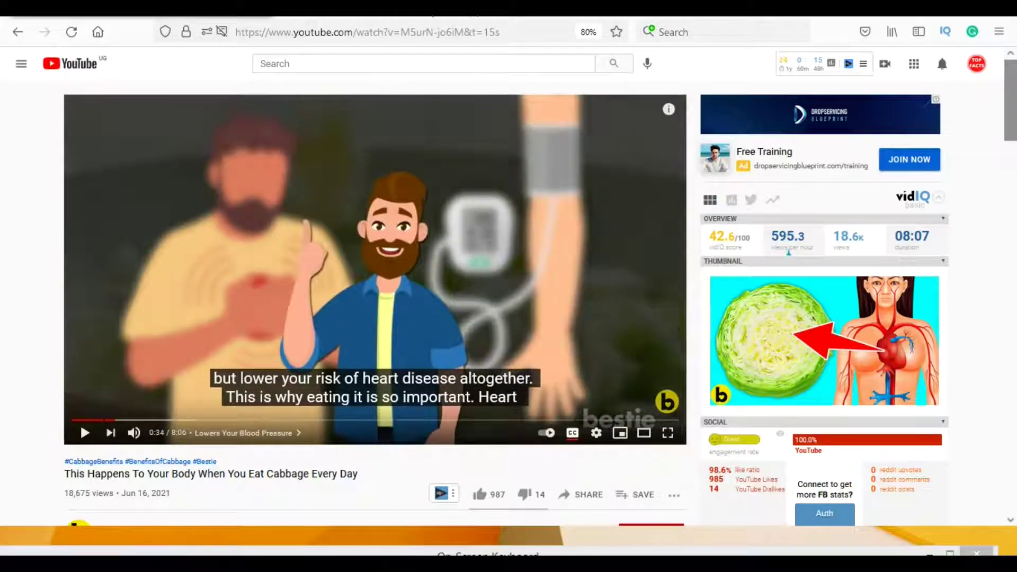
click(18, 32)
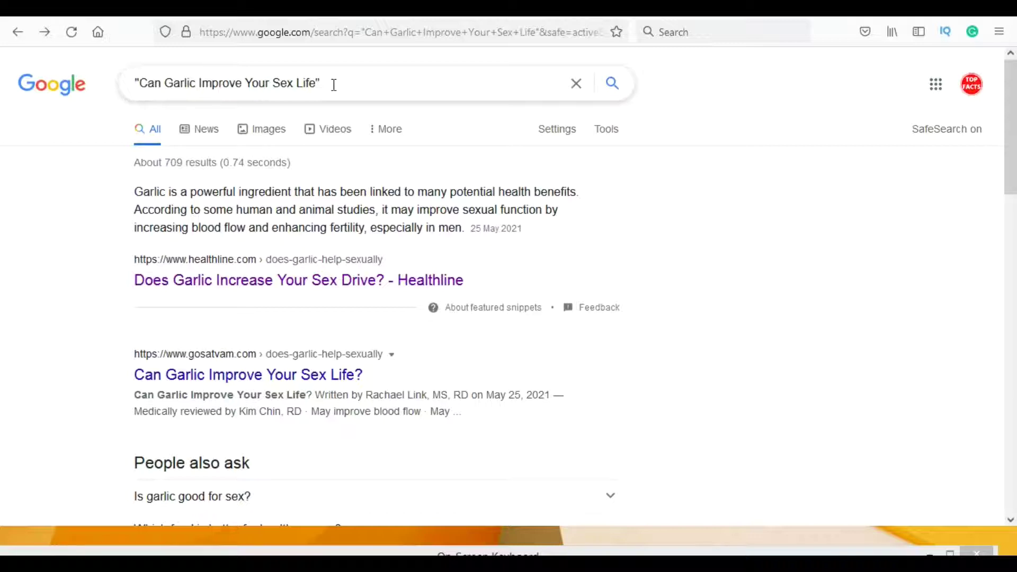
Open Healthline's "Does Garlic Increase Your Sex Drive?" search result and select the article text from its heading onward.
click(326, 286)
drag(94, 307, 413, 449)
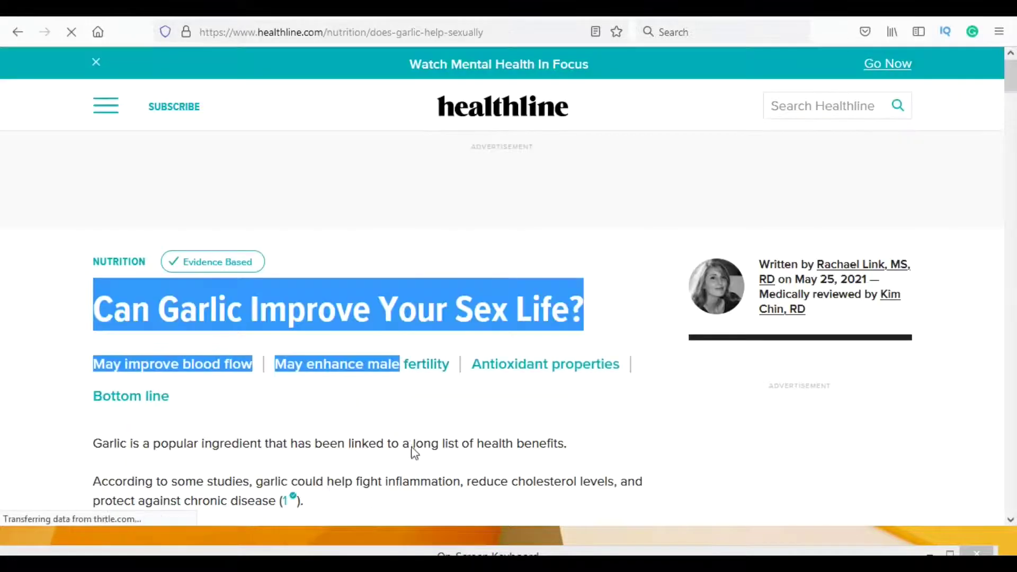
scroll(414, 453, down, 2)
scroll(412, 448, down, 3)
click(411, 444)
drag(94, 215, 637, 376)
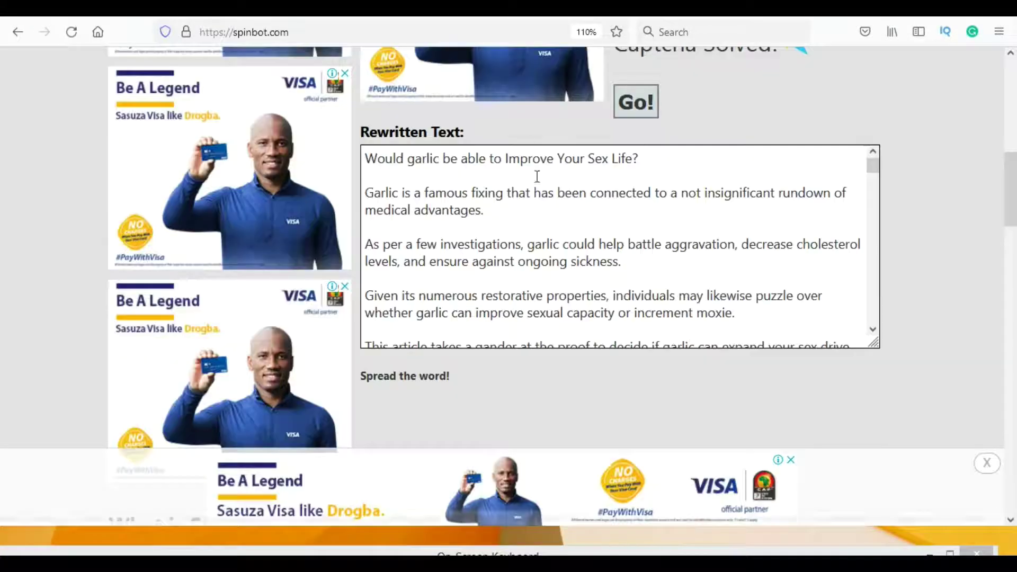
Compare the original garlic article with its rewritten version in Spinbot.
scroll(713, 151, up, 8)
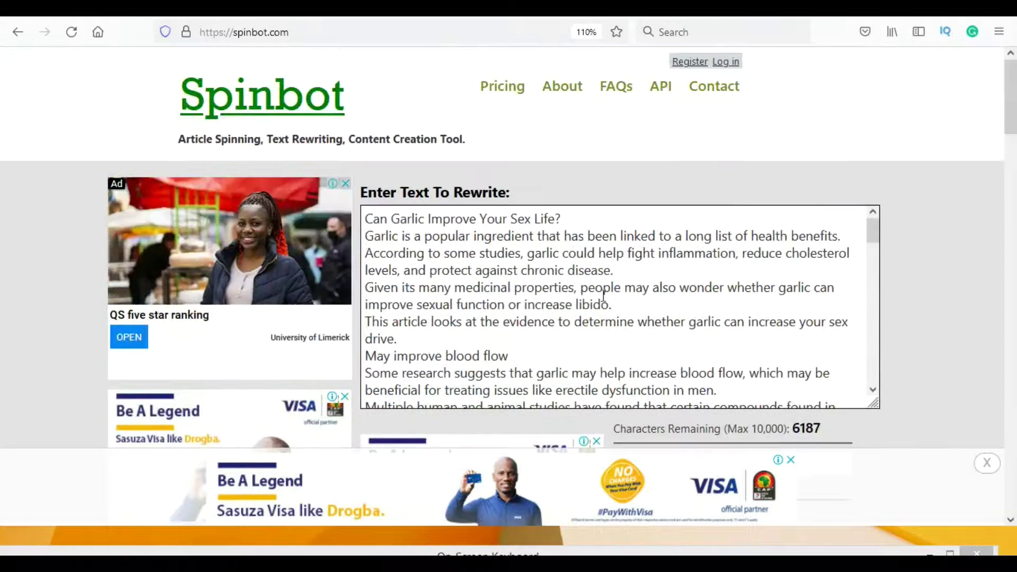
scroll(652, 243, down, 7)
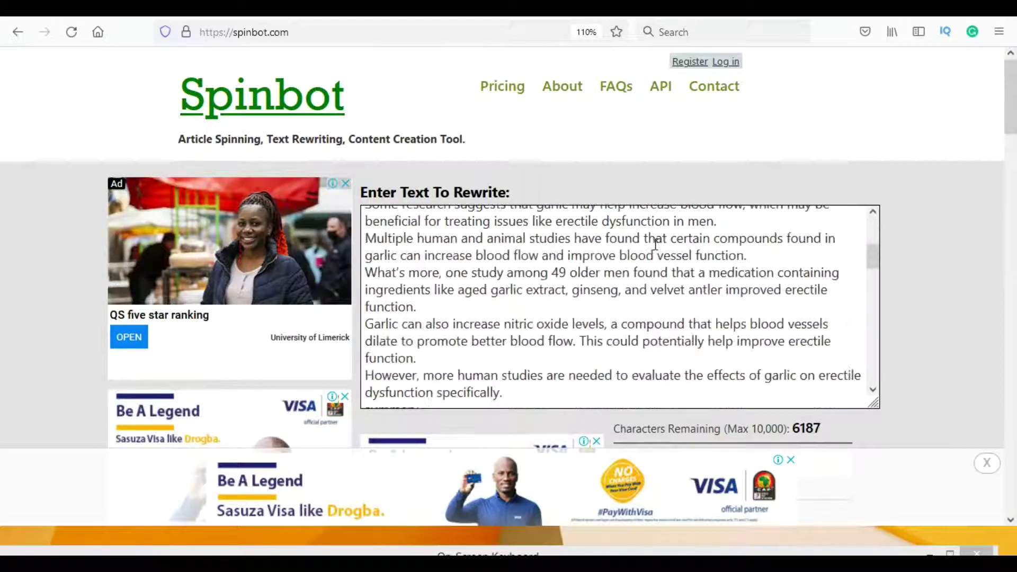
scroll(938, 282, down, 1)
scroll(932, 272, down, 6)
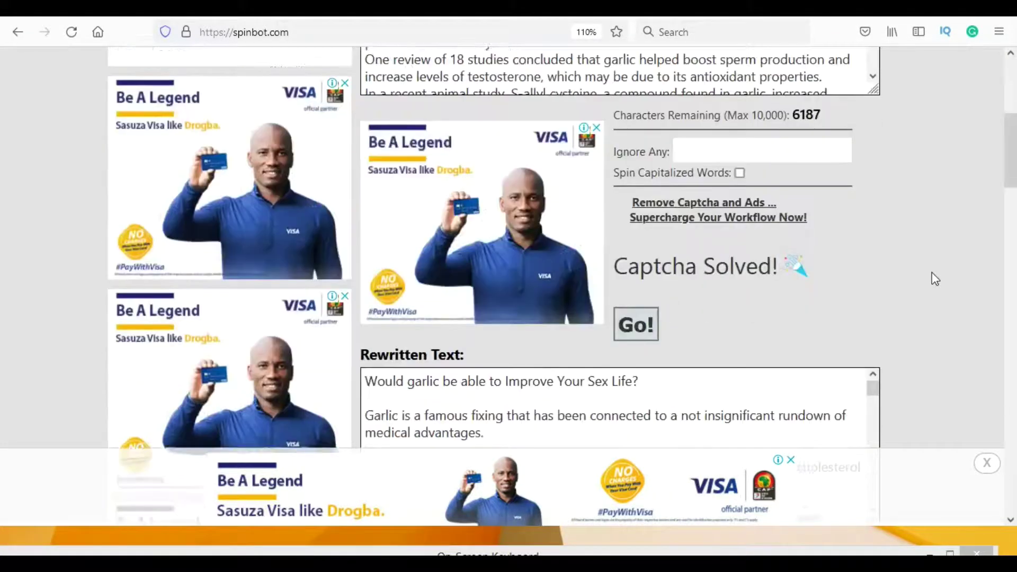
scroll(691, 281, down, 3)
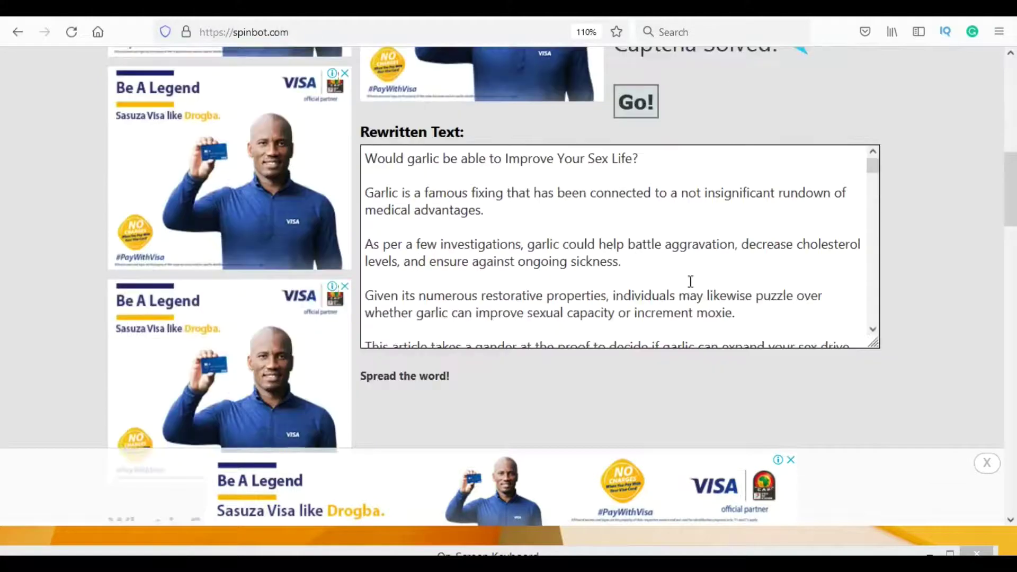
Select all of the rewritten garlic article and copy it.
click(566, 194)
right_click(566, 193)
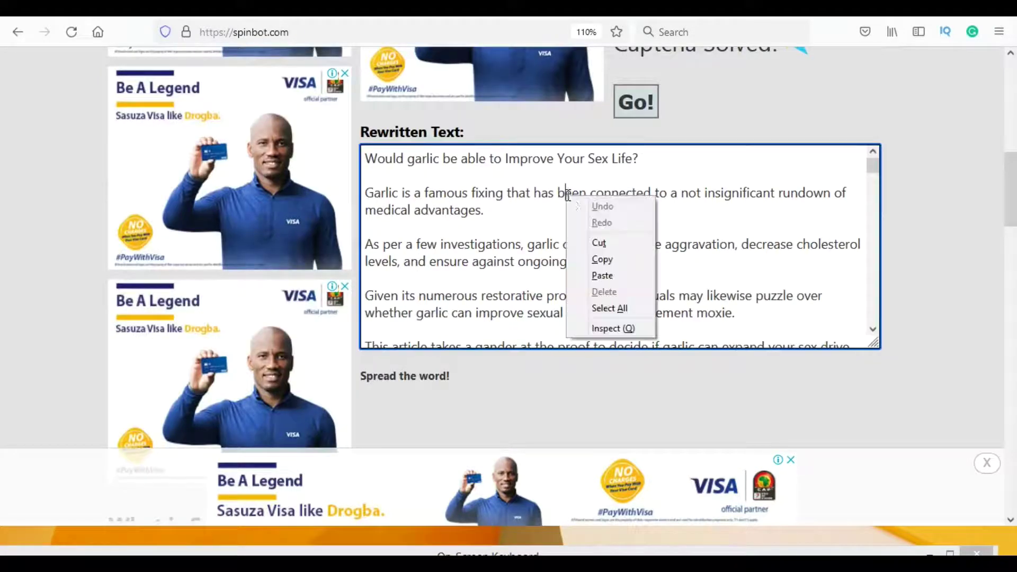
click(609, 308)
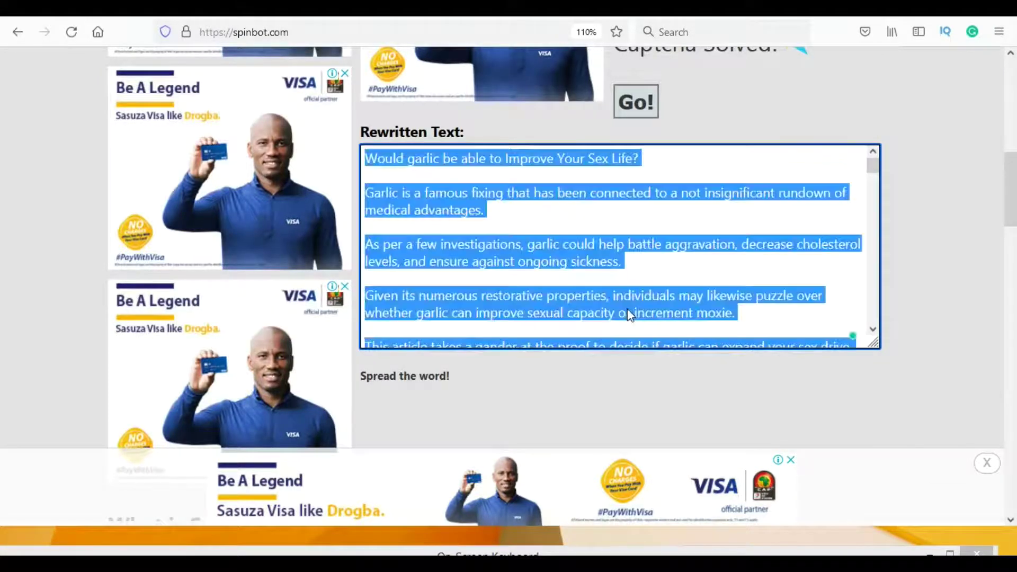
right_click(617, 198)
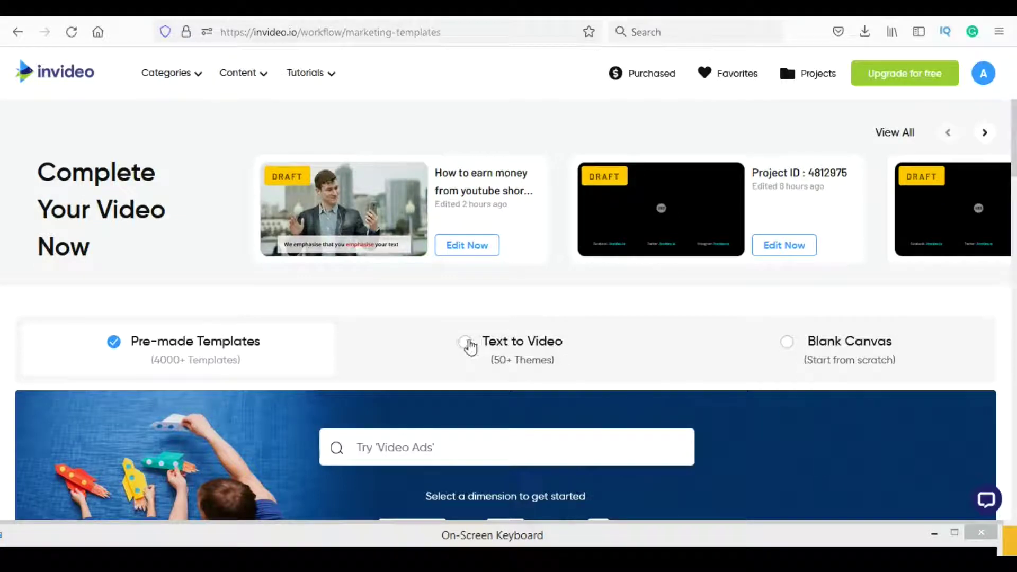
Choose the Text to Video workflow in InVideo with the Wide (16:9) dimension.
click(469, 346)
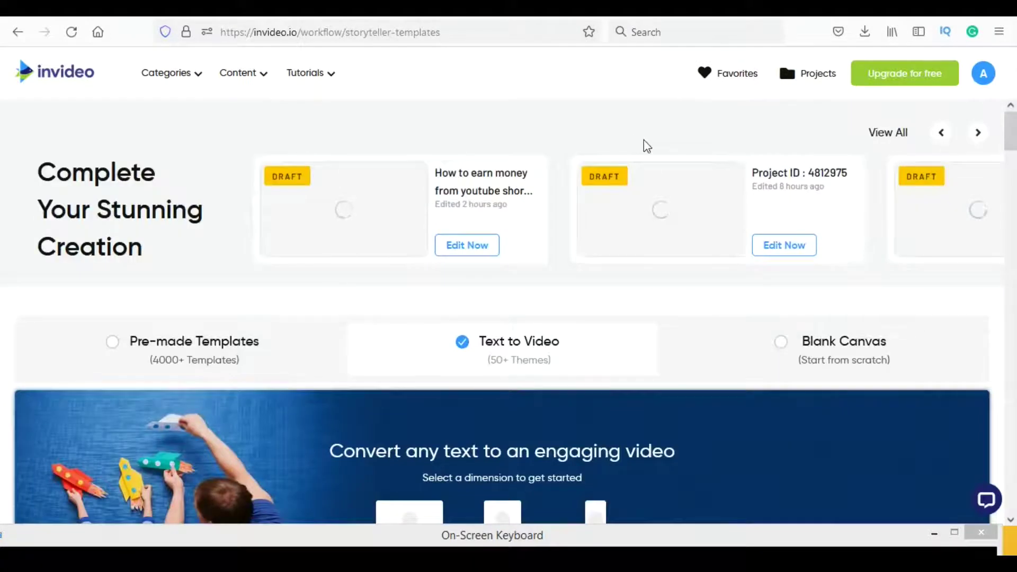
scroll(643, 140, down, 5)
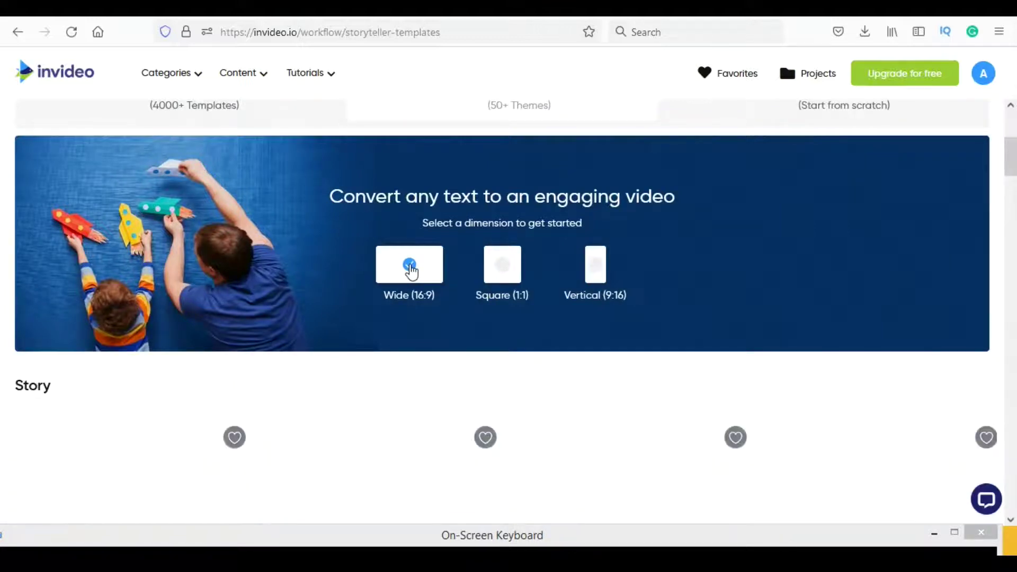
click(411, 271)
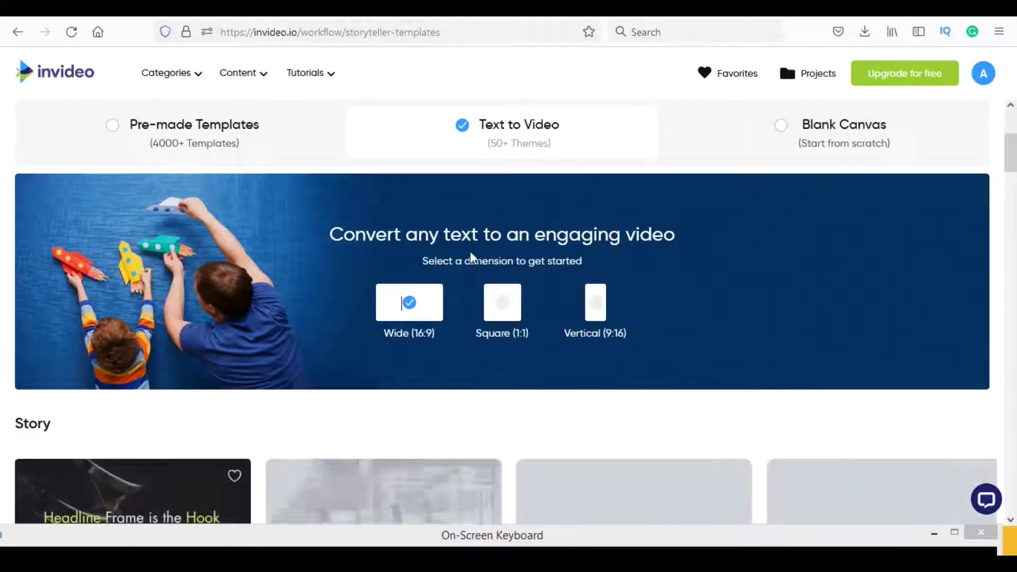
Browse the Story themes available for converting text to video.
scroll(477, 244, down, 2)
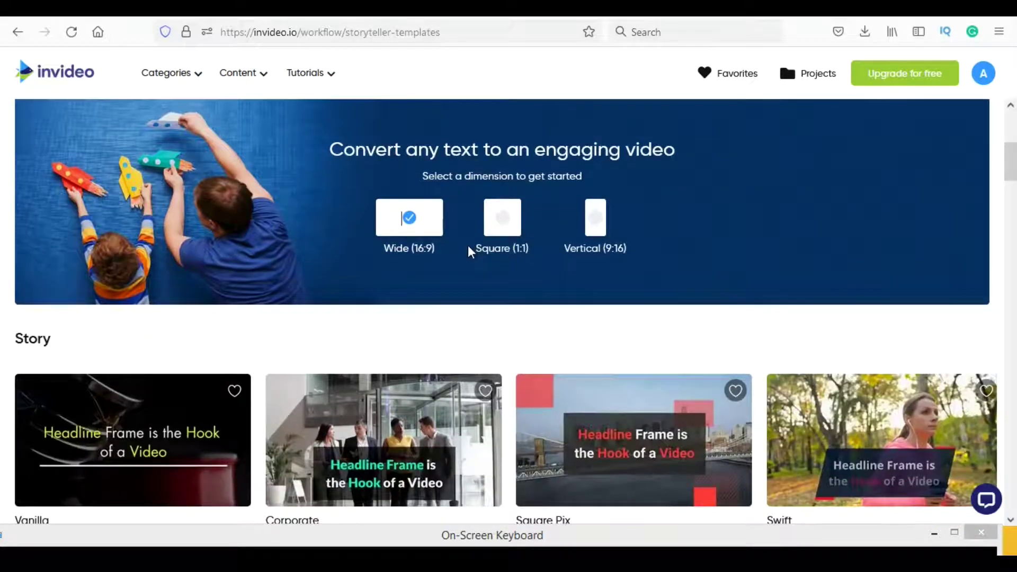
scroll(469, 246, down, 4)
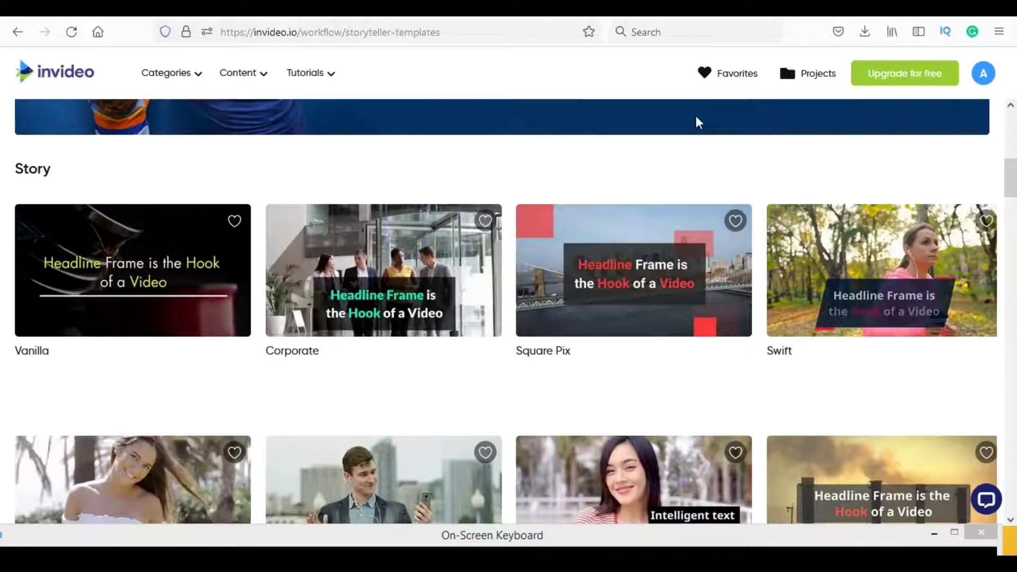
mouse_move(369, 300)
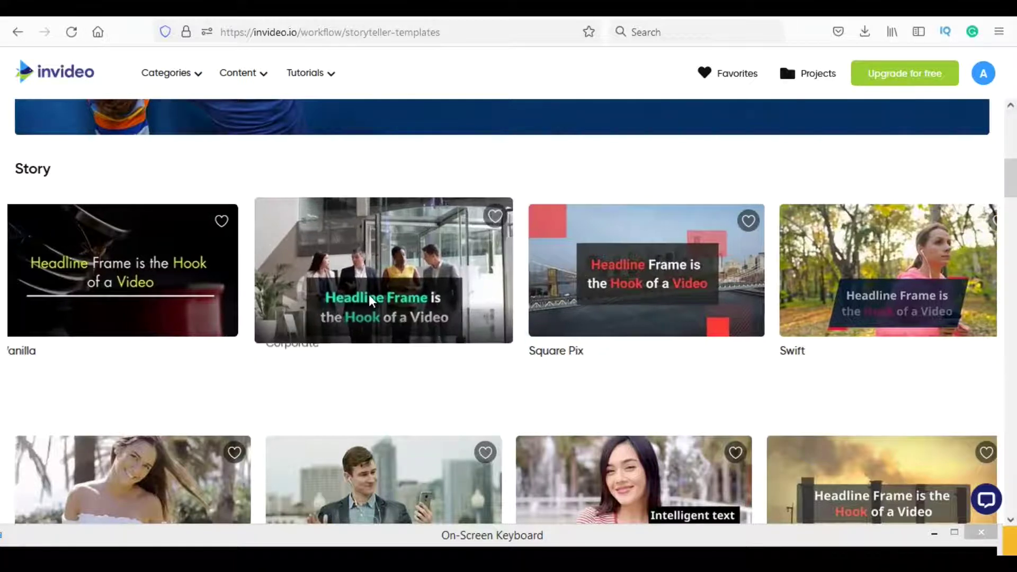
scroll(371, 297, down, 3)
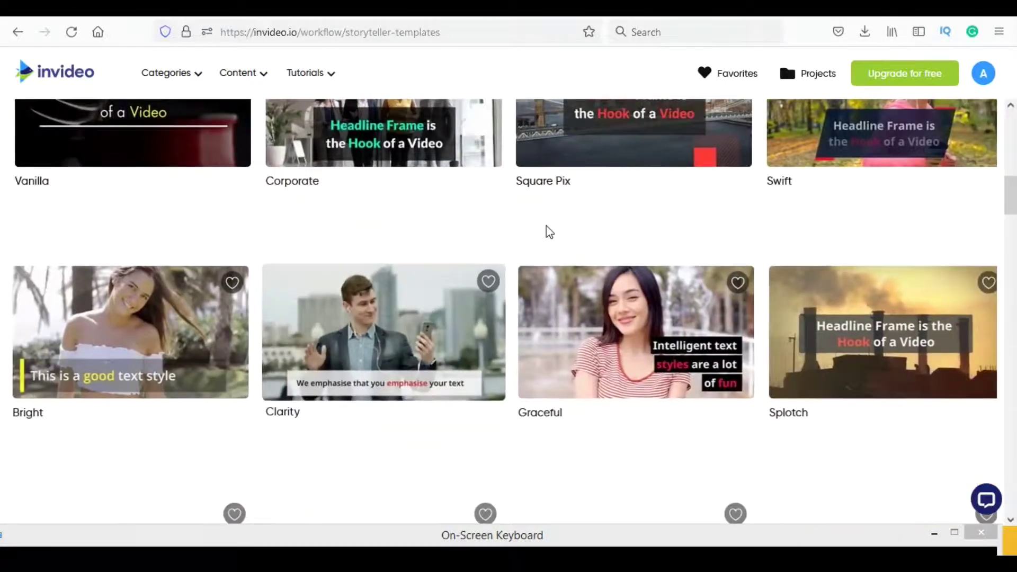
scroll(529, 232, down, 8)
mouse_move(528, 231)
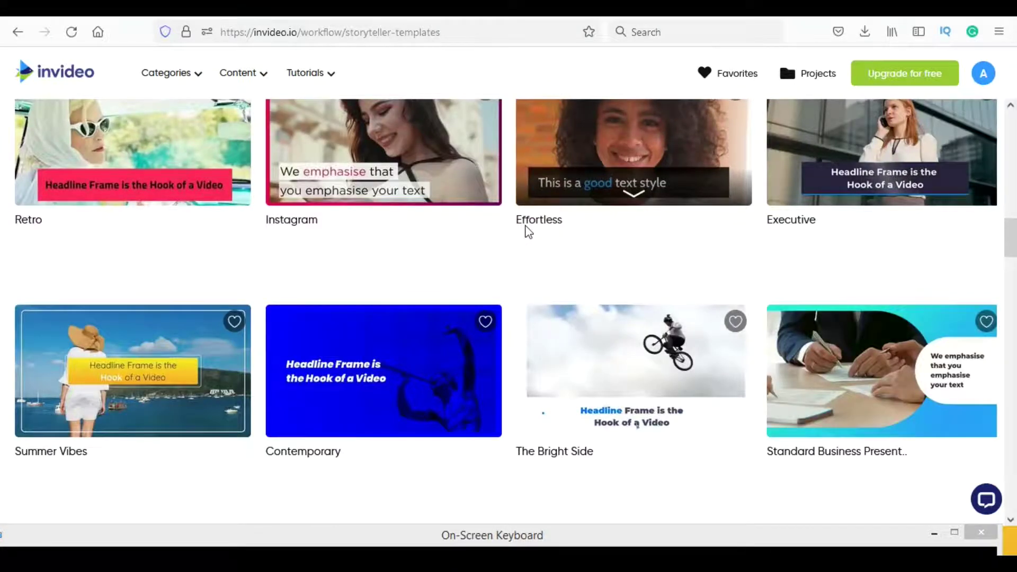
scroll(528, 231, up, 3)
scroll(528, 231, up, 3)
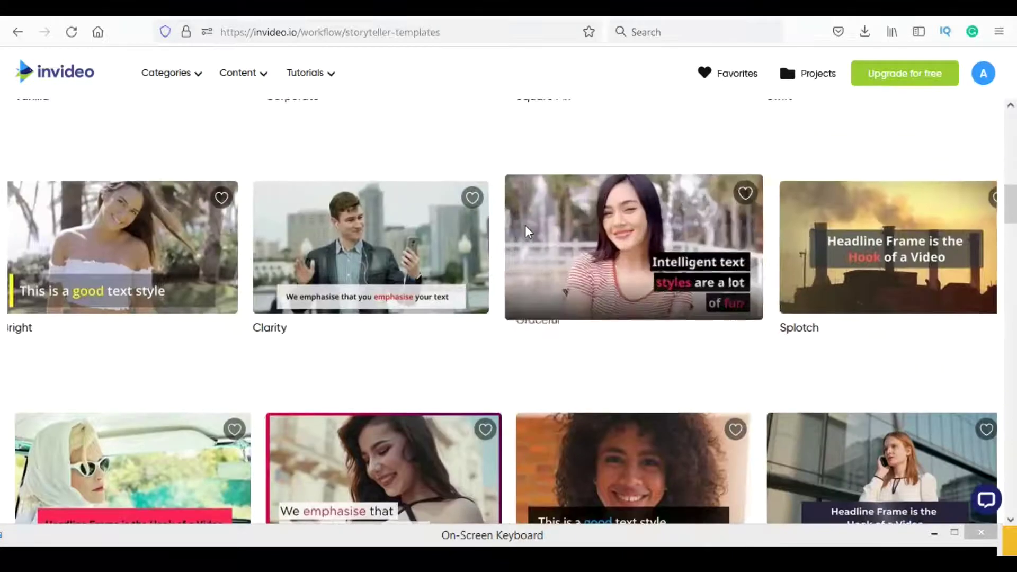
scroll(528, 229, up, 3)
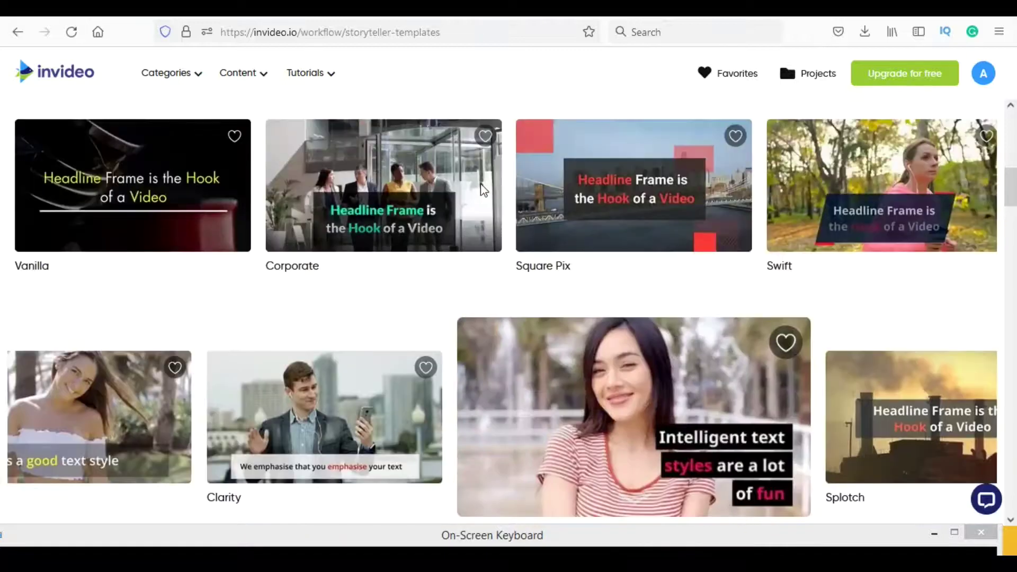
mouse_move(453, 202)
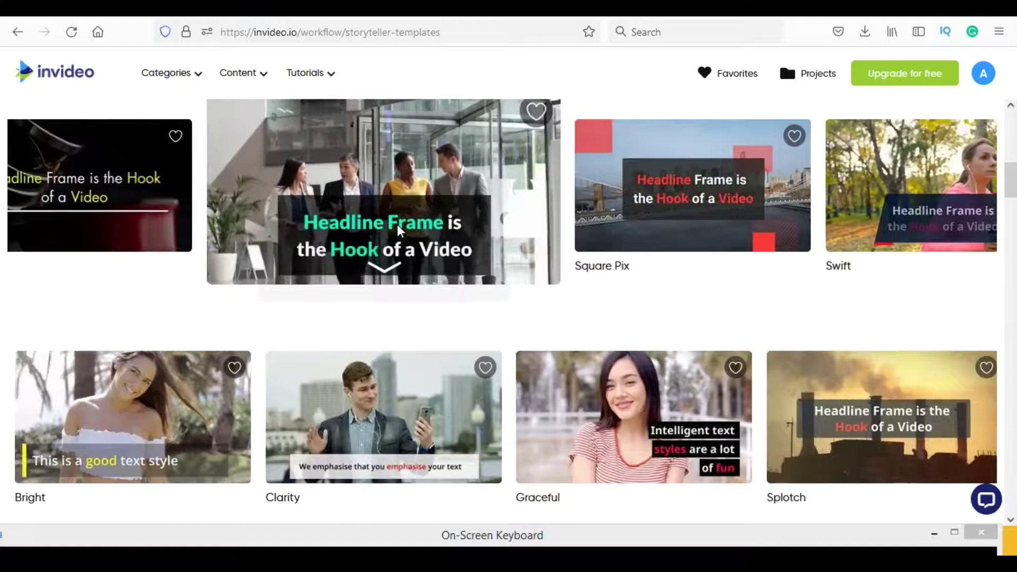
Open the Corporate theme and use it as the template in Wide (16:9).
click(398, 230)
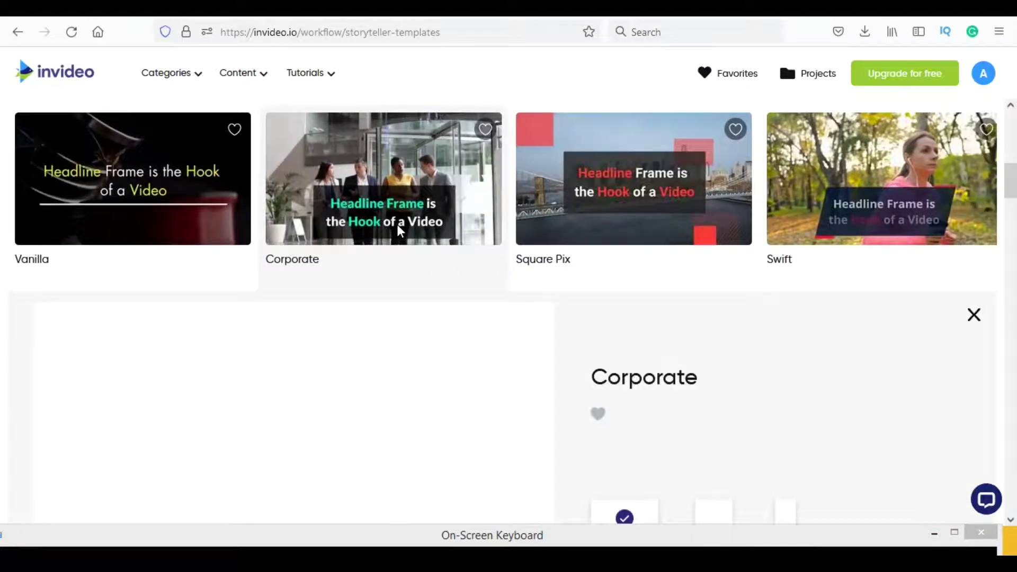
scroll(620, 321, down, 3)
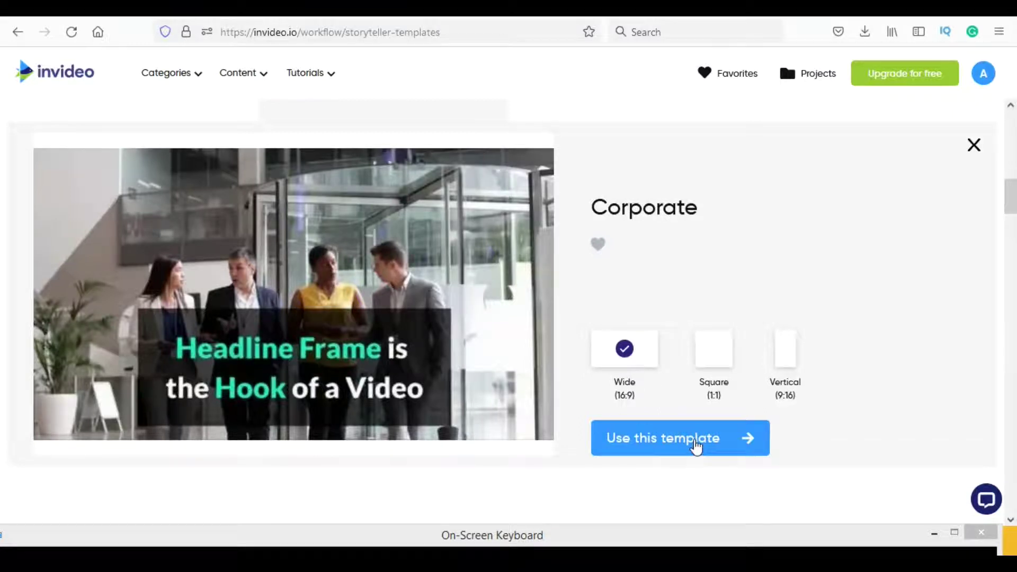
click(695, 446)
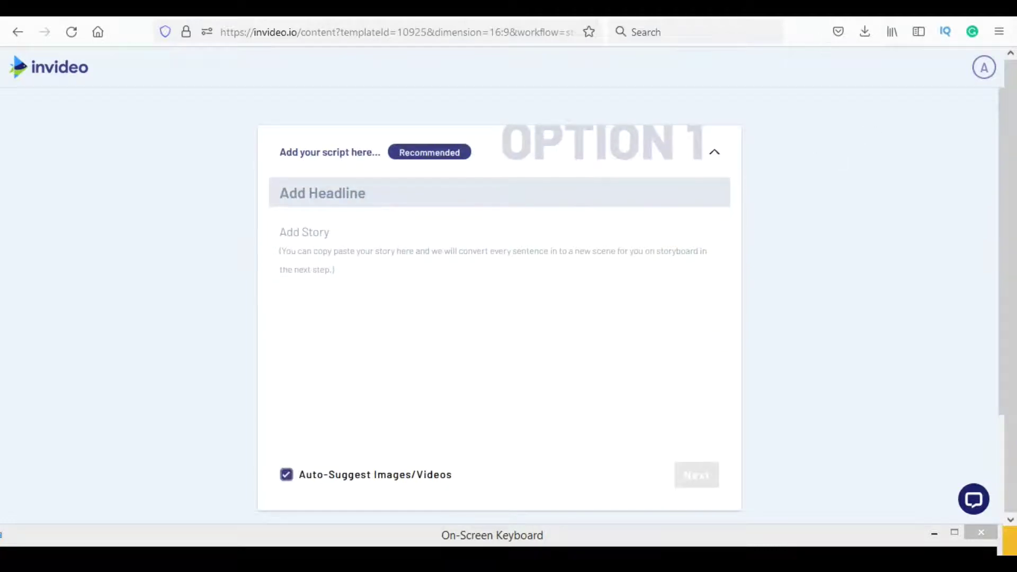
View the alternative content options and expand the one for adding media files.
scroll(821, 125, down, 3)
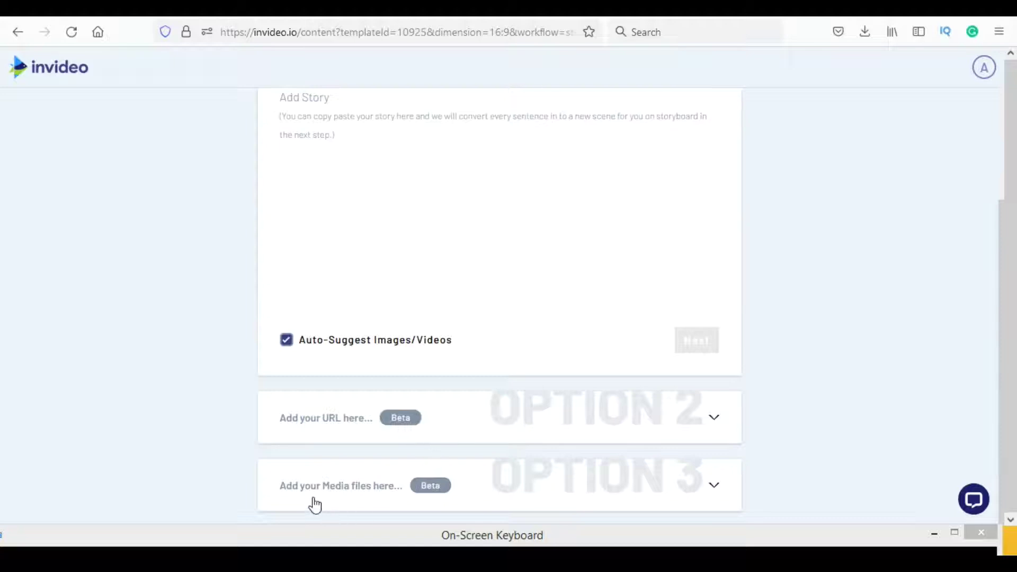
click(716, 490)
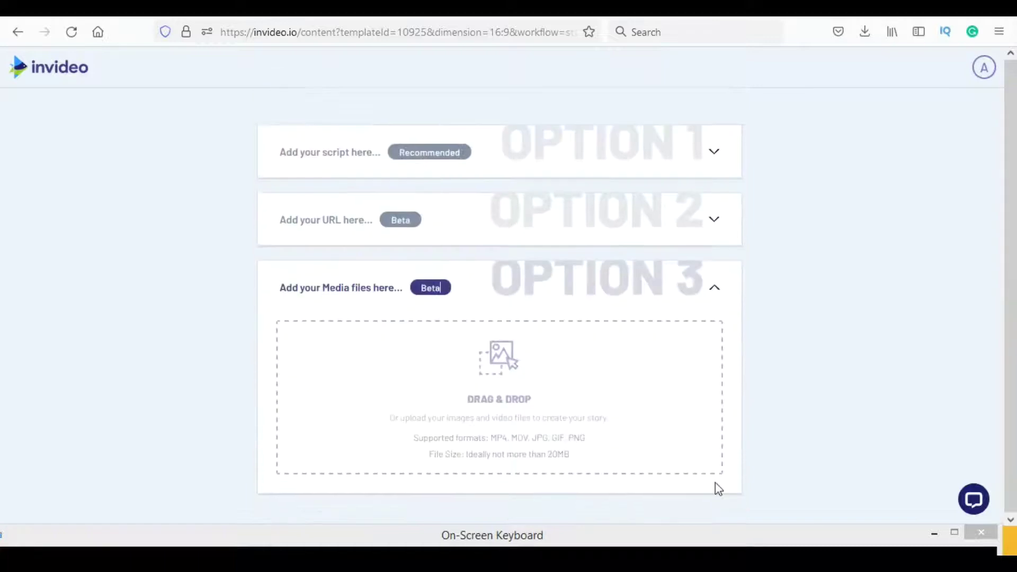
Return to the script option and paste the rewritten garlic article as the story.
click(713, 152)
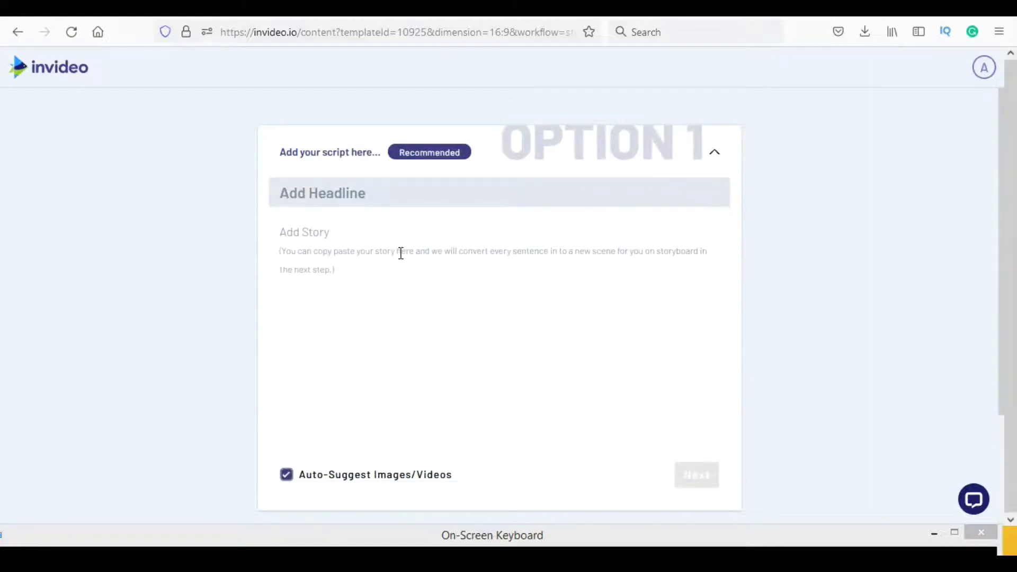
right_click(324, 249)
click(379, 338)
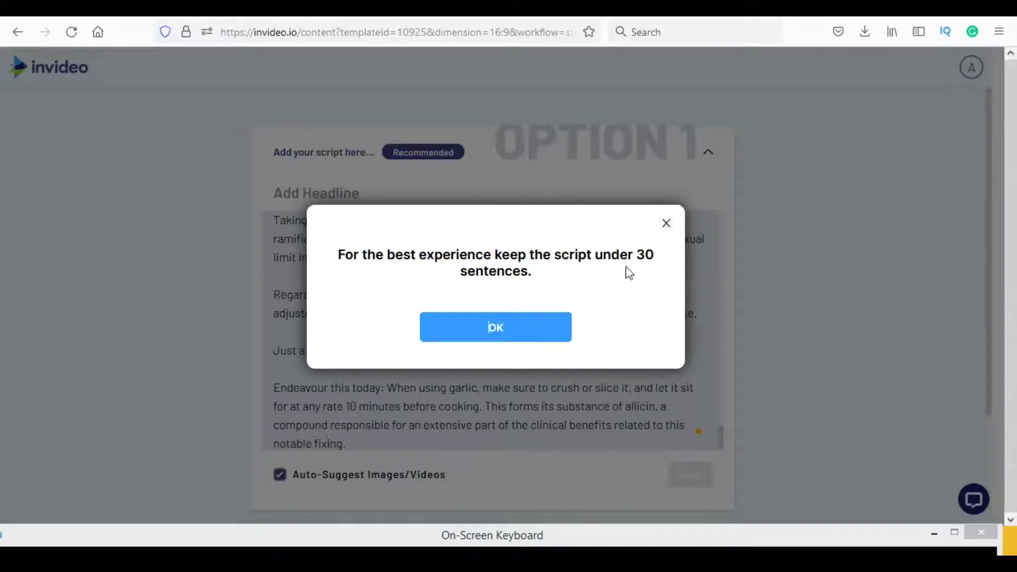
Dismiss the script-length notice and return to the beginning of the pasted garlic script.
click(667, 223)
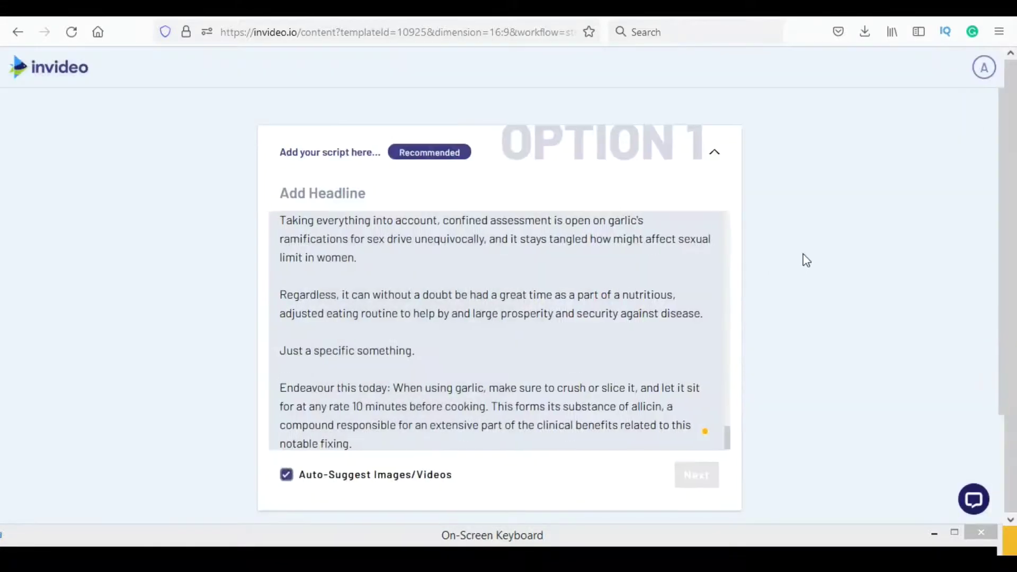
scroll(806, 259, down, 1)
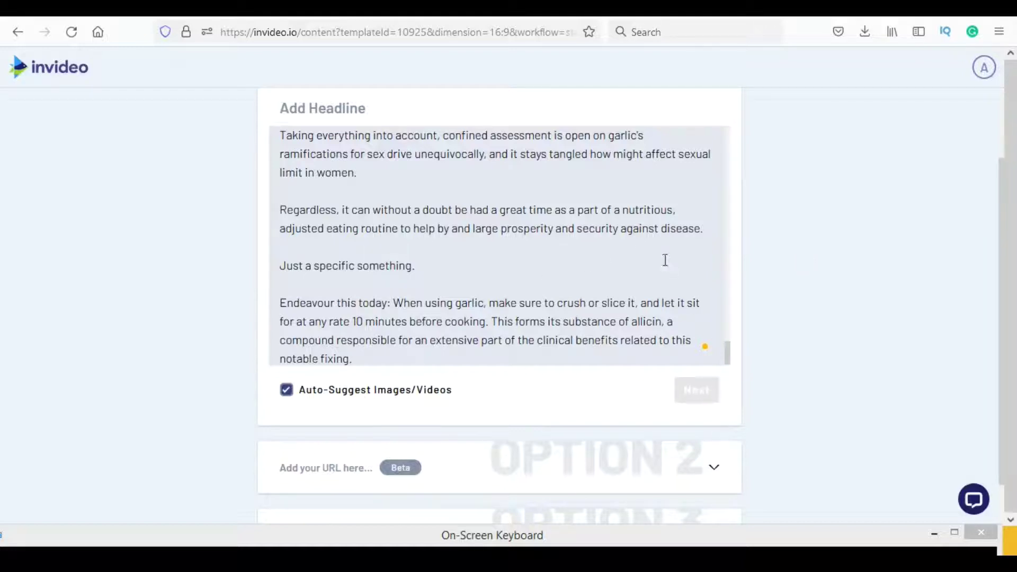
scroll(666, 260, down, 1)
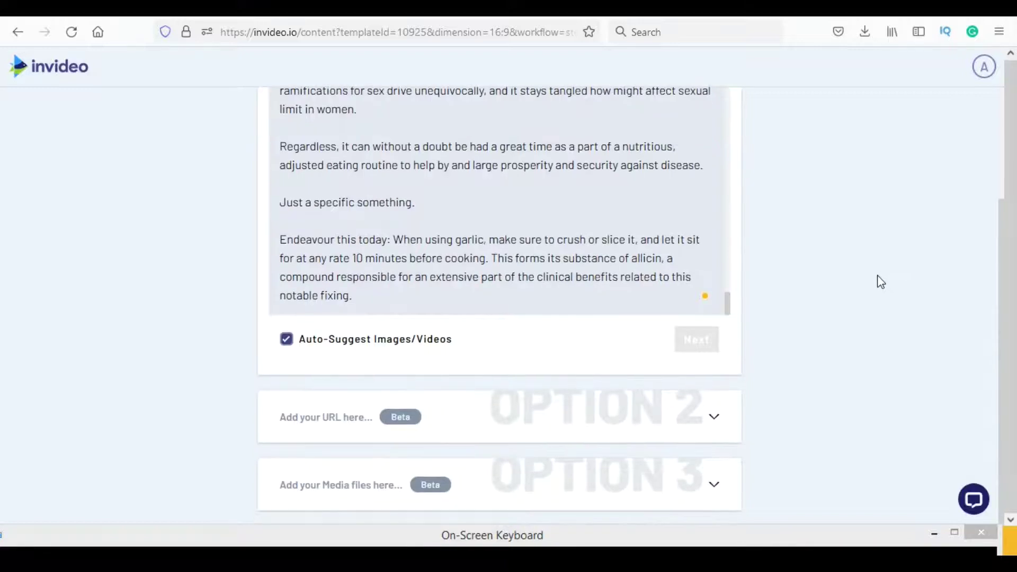
scroll(872, 270, up, 2)
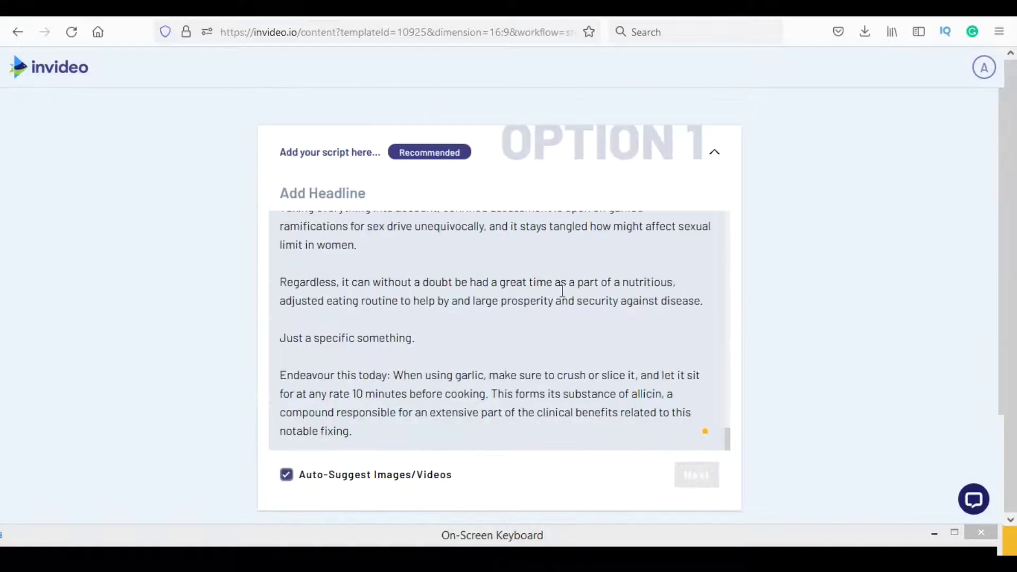
scroll(429, 312, up, 15)
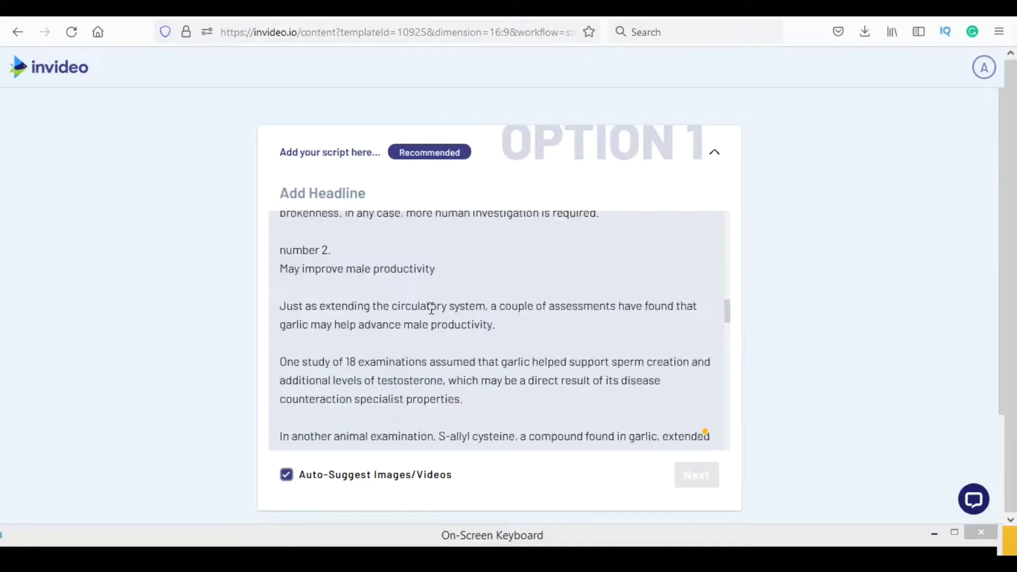
scroll(427, 305, up, 5)
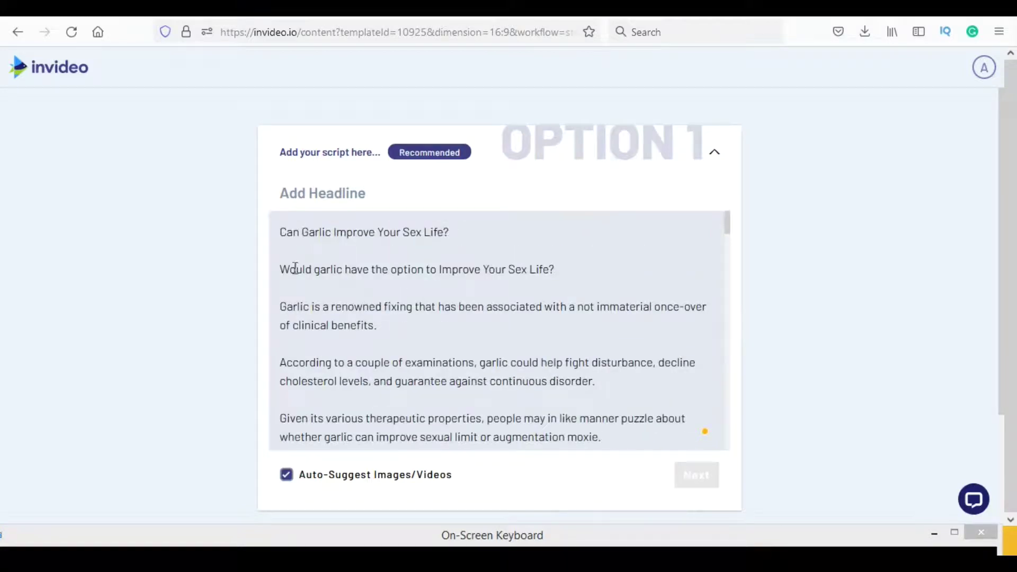
Move the script's first line, "Can Garlic Improve Your Sex Life?", out of the body text and into the headline.
double_click(354, 233)
triple_click(354, 233)
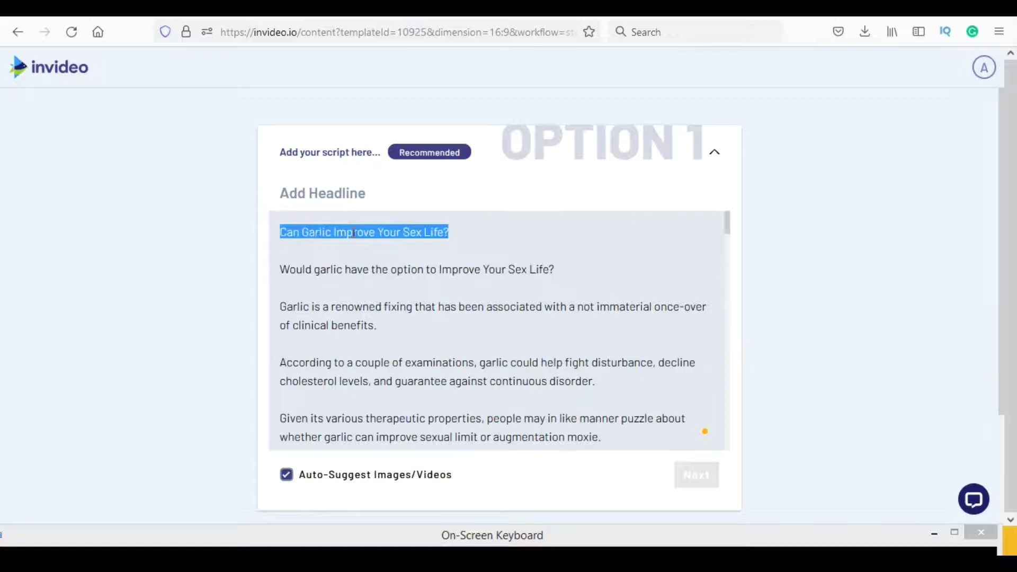
right_click(354, 233)
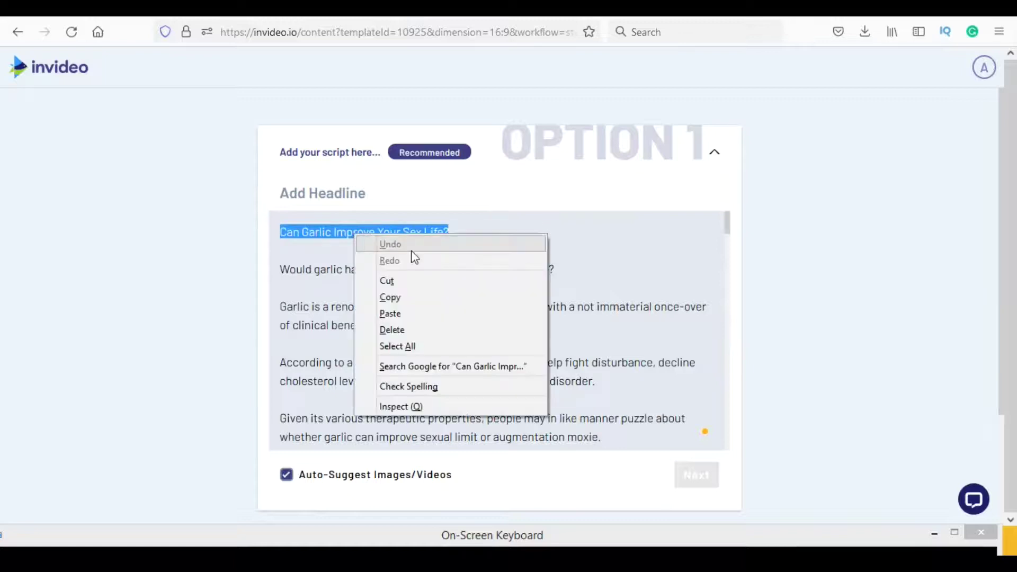
click(399, 280)
click(361, 193)
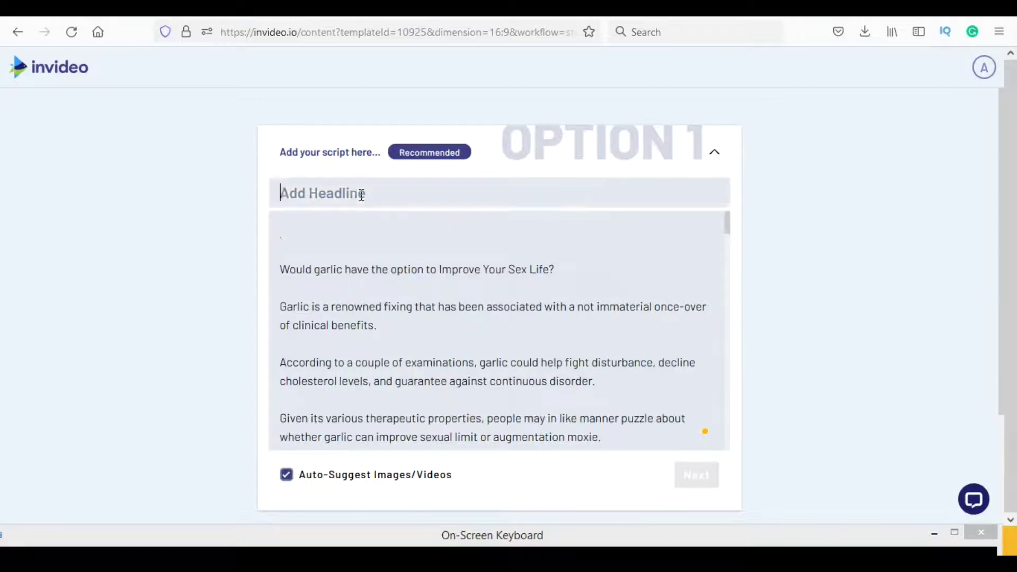
right_click(361, 194)
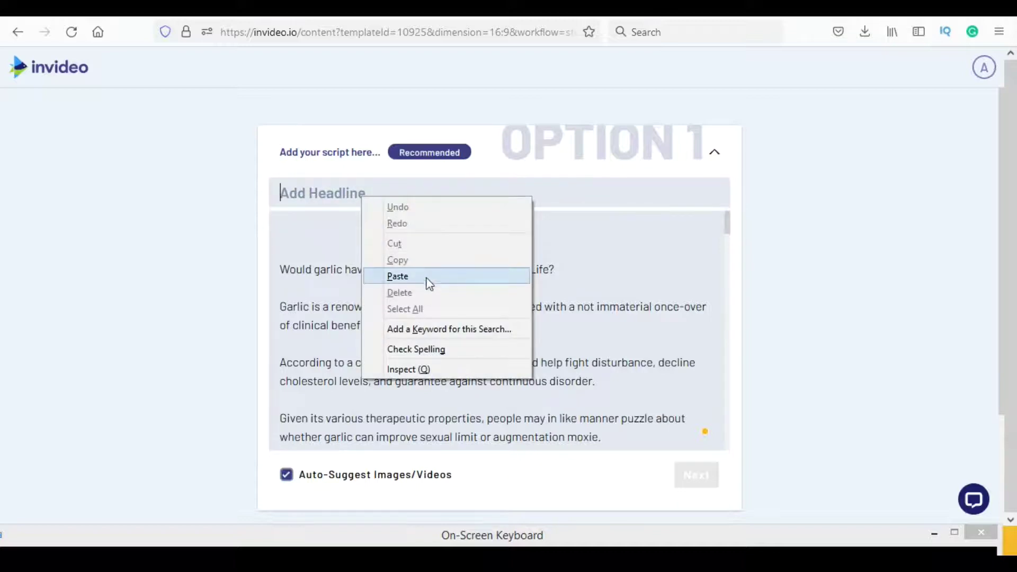
click(426, 282)
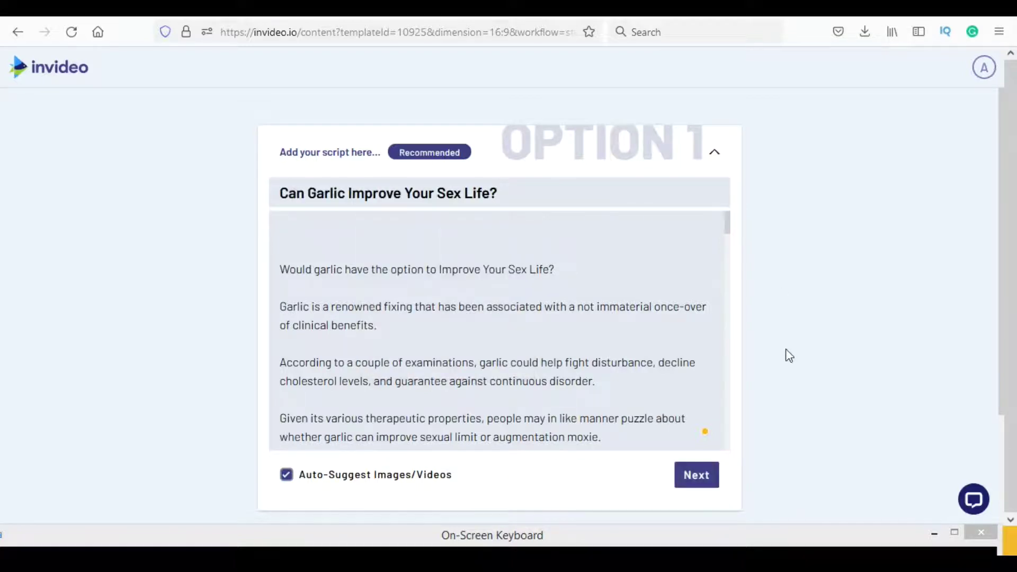
Submit the script, have its text rearranged across scenes, and generate the storyboard with auto-suggested media.
scroll(789, 355, down, 3)
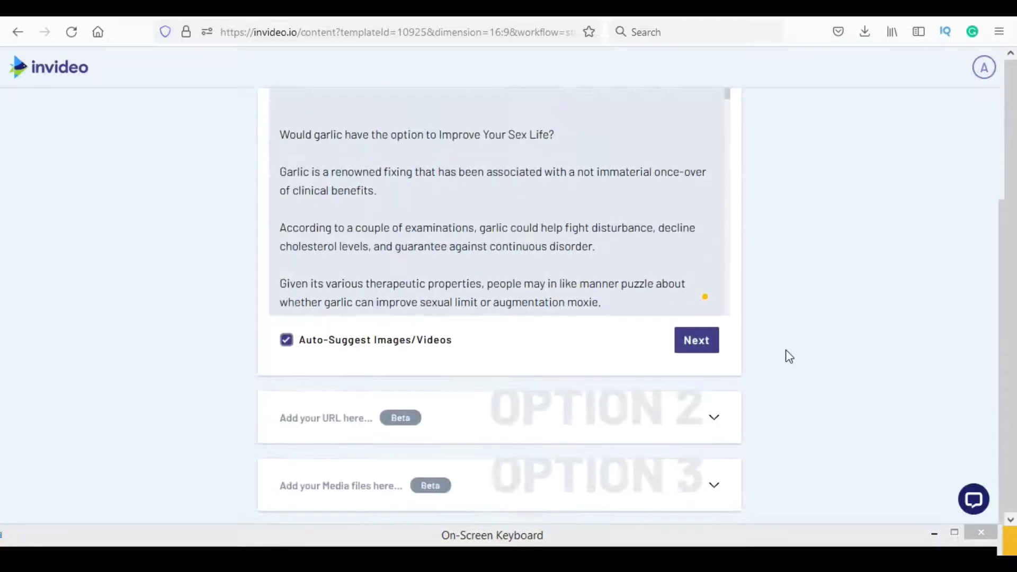
click(700, 346)
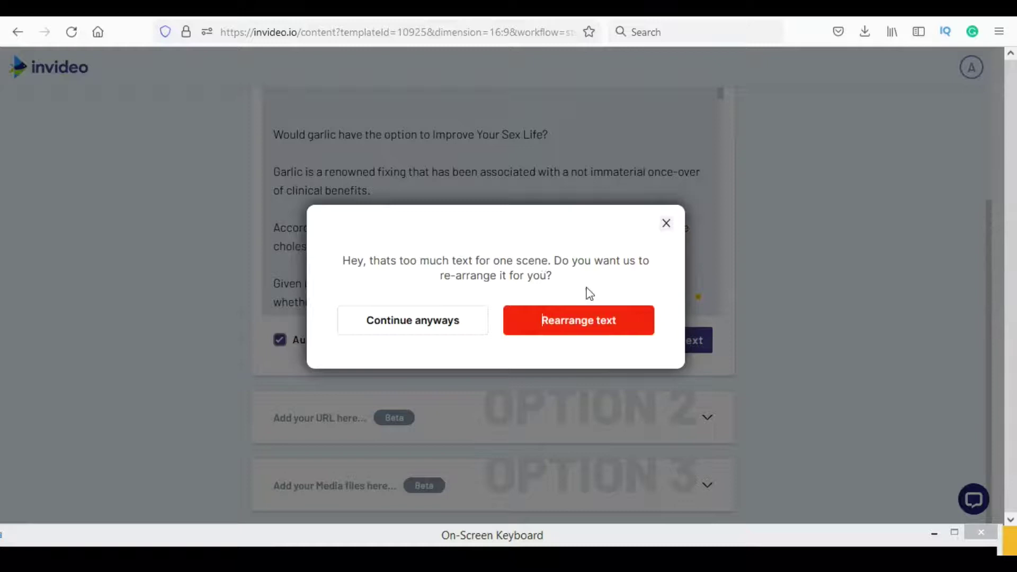
click(588, 328)
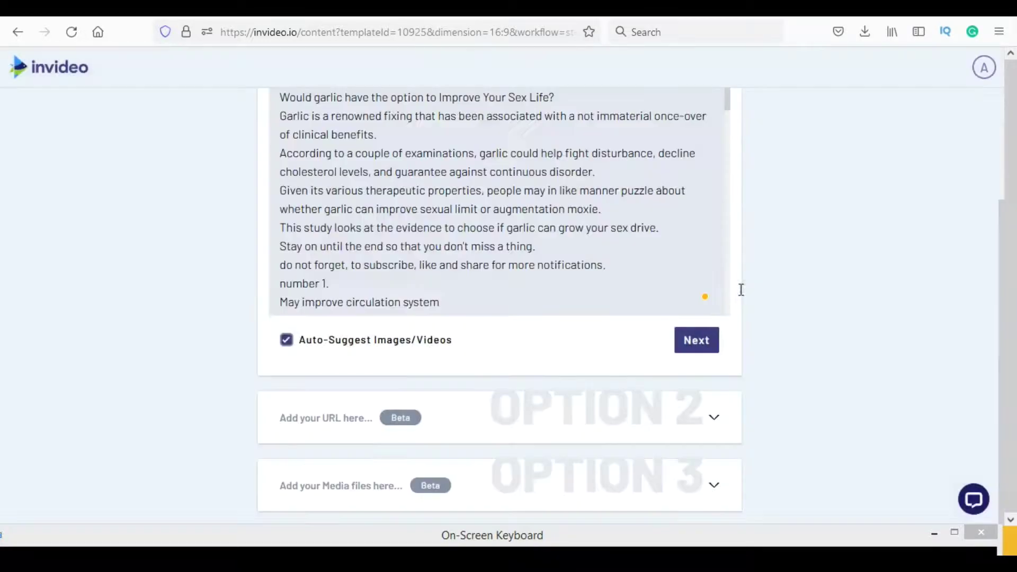
click(699, 342)
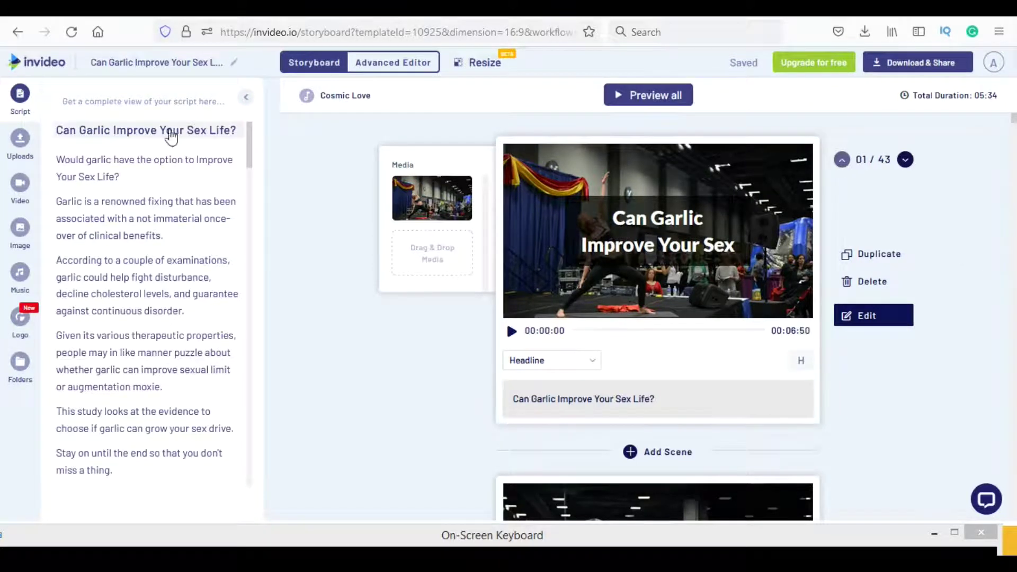
Search the stock images for "sex" and set the picture of feet on white sheets as the headline scene's media.
mouse_move(448, 202)
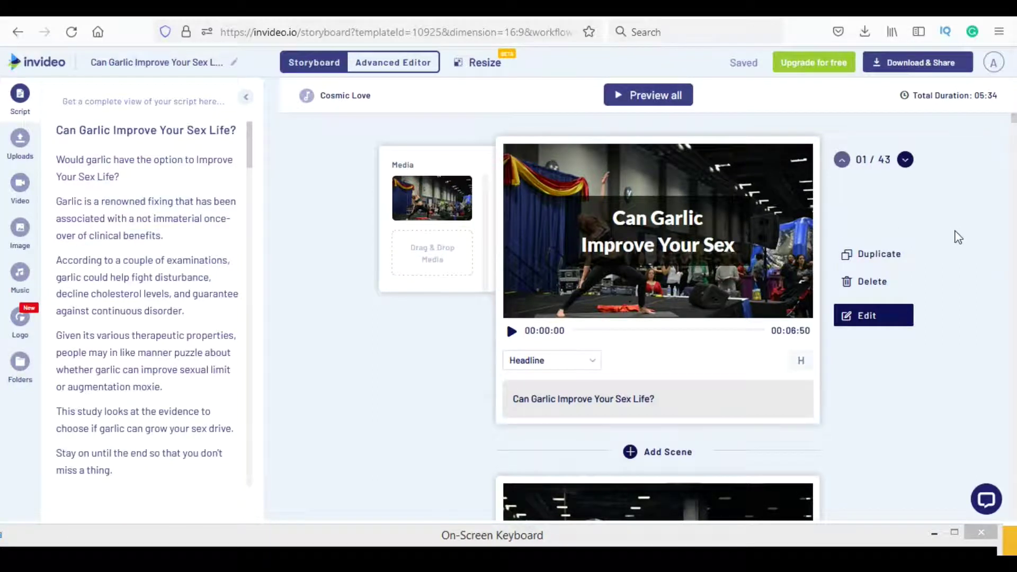
scroll(958, 237, down, 3)
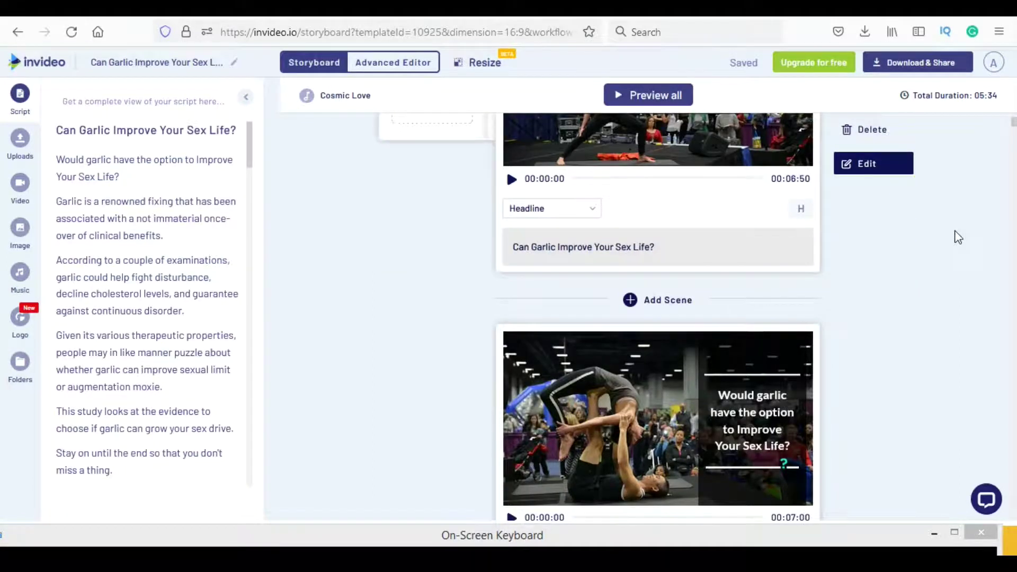
scroll(958, 238, up, 3)
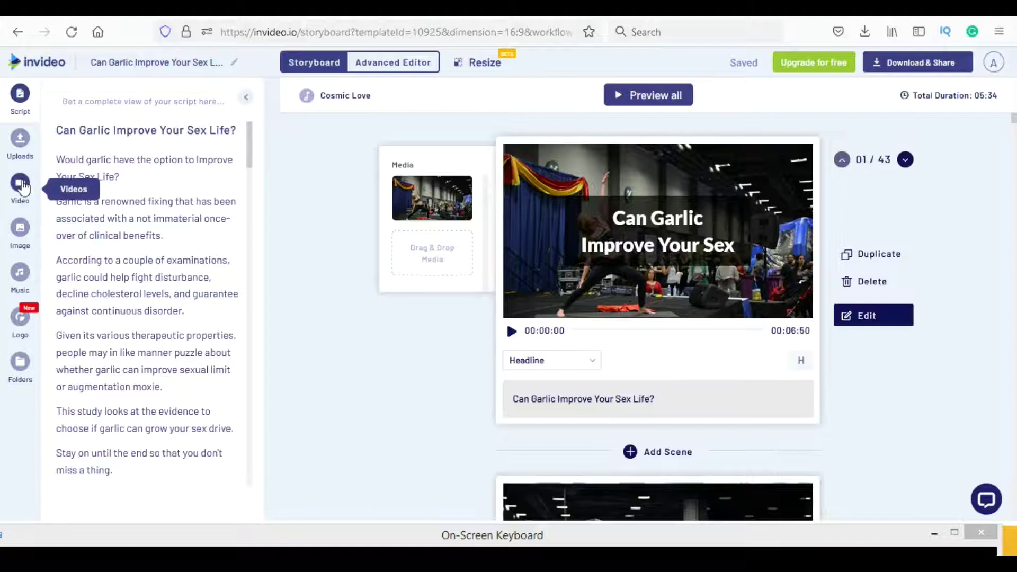
click(21, 186)
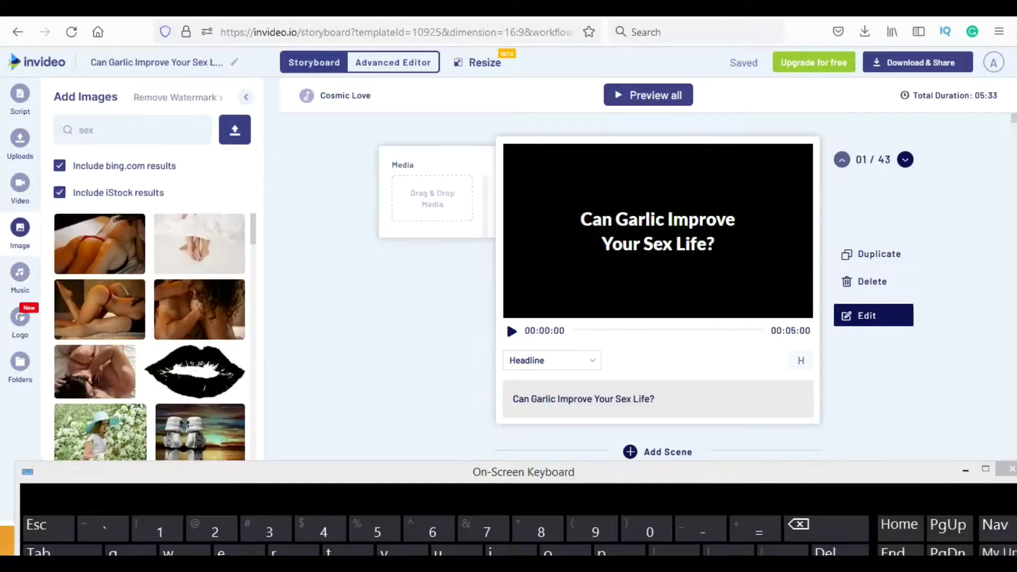
drag(203, 252, 429, 216)
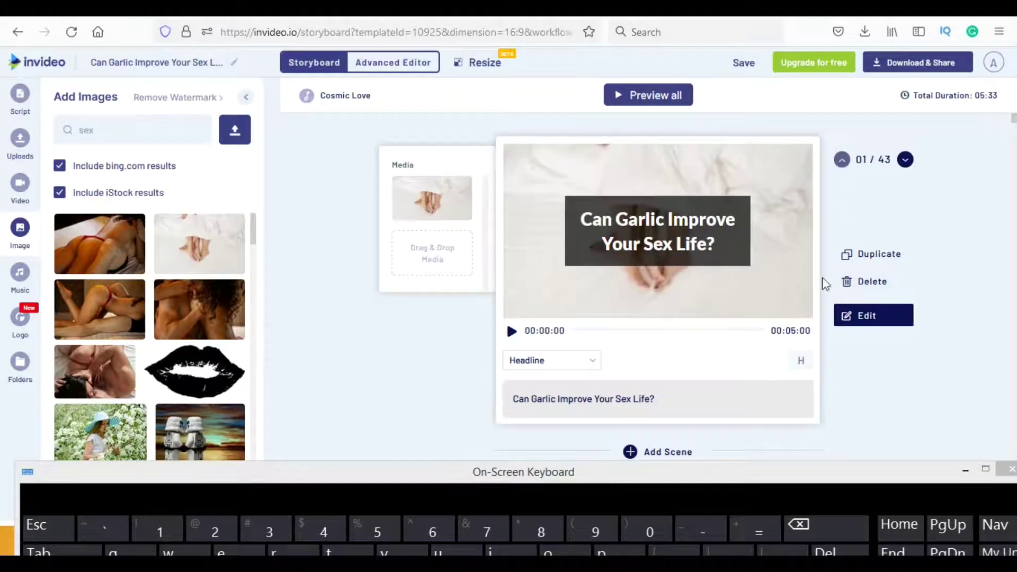
scroll(965, 266, down, 4)
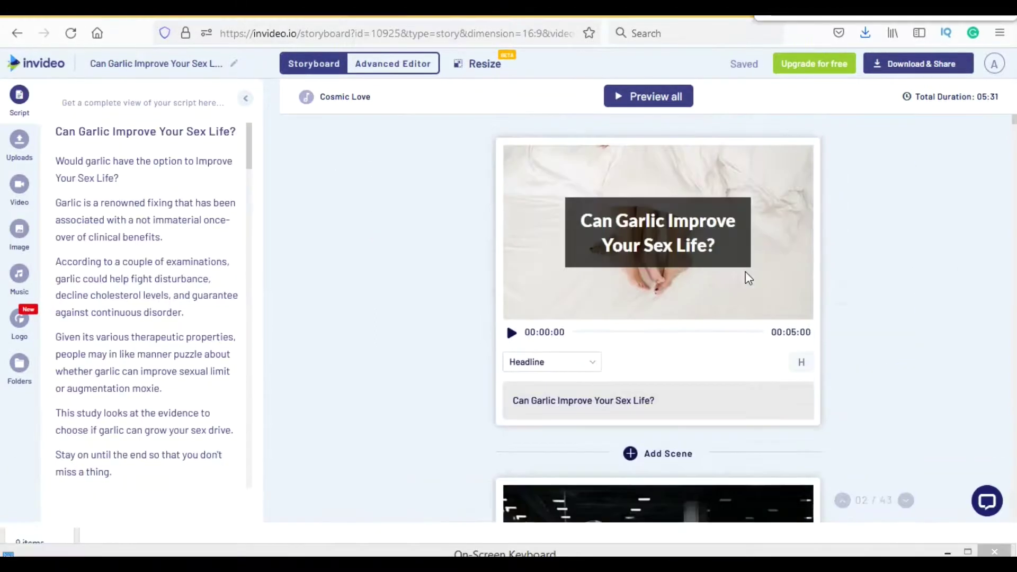
Switch the project to the Advanced Editor and choose Automated Text to Speech for the voice-over.
click(384, 69)
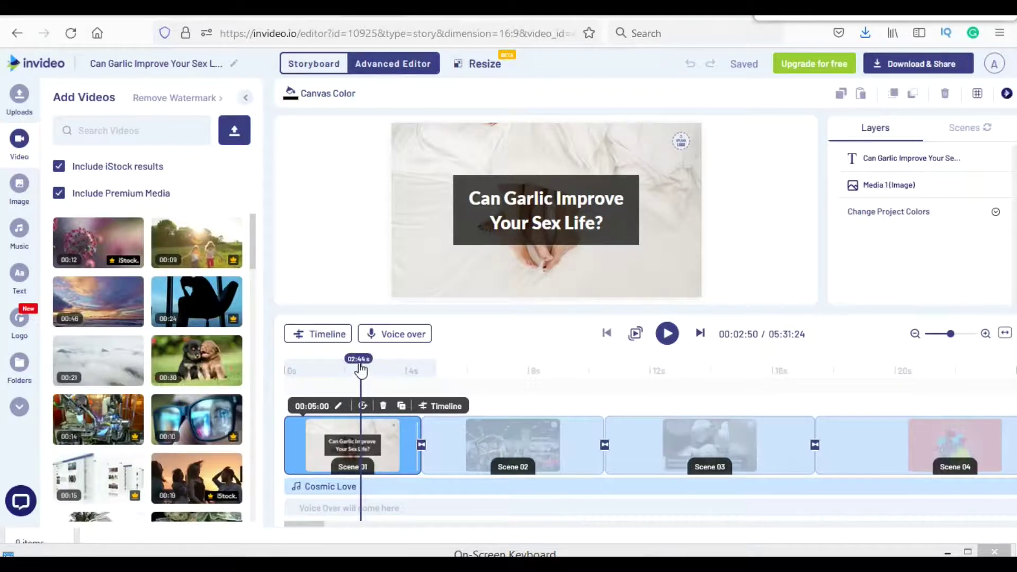
click(389, 336)
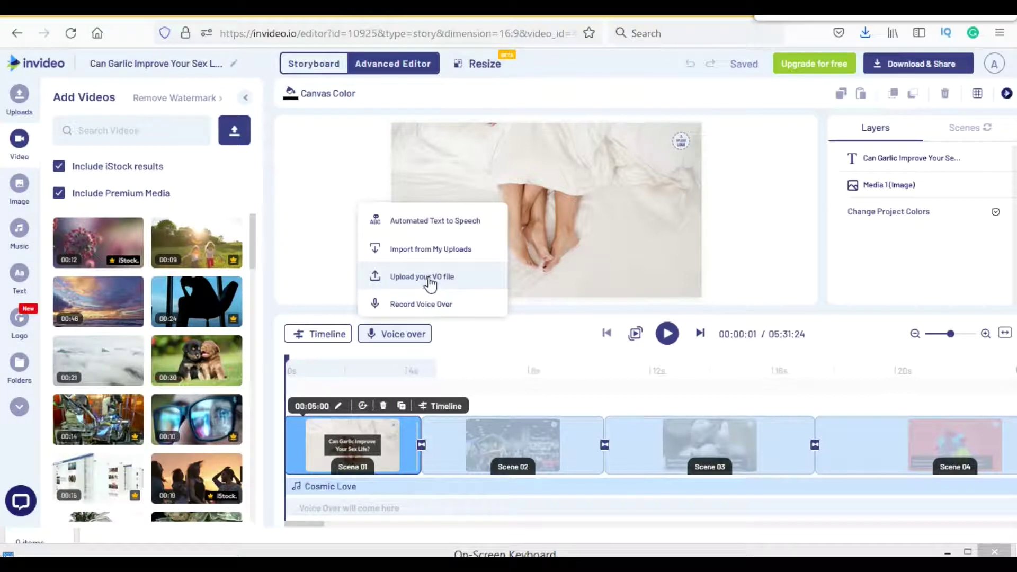
click(435, 221)
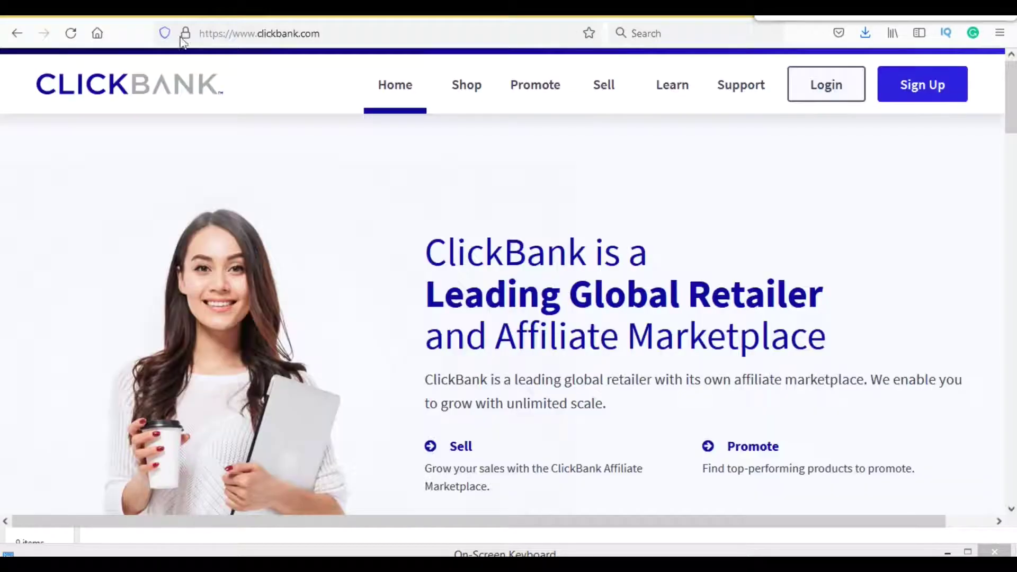
Go from the ClickBank home page to its account sign-up page and examine the registration form's fields and password rules.
click(797, 89)
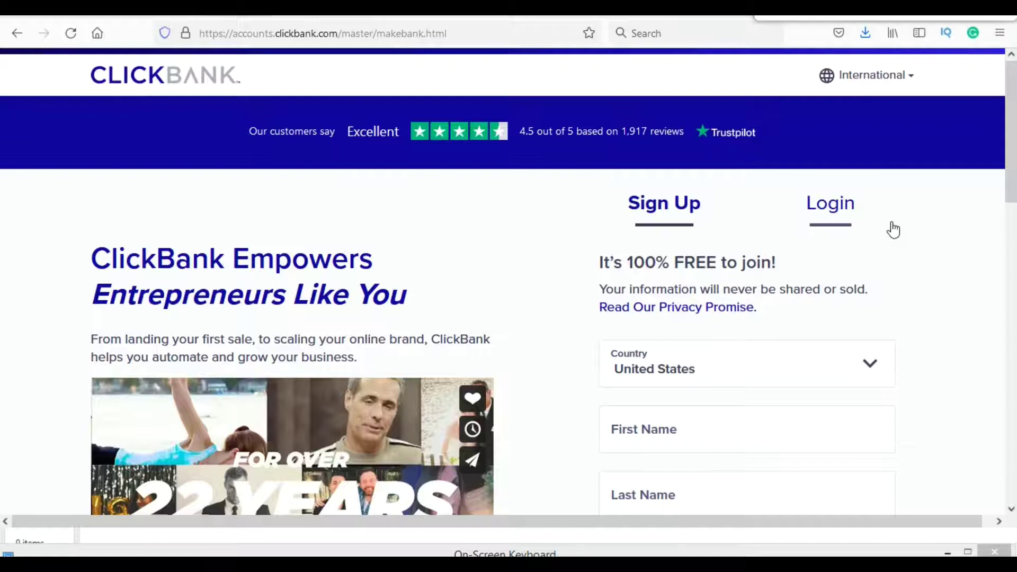
scroll(955, 238, down, 3)
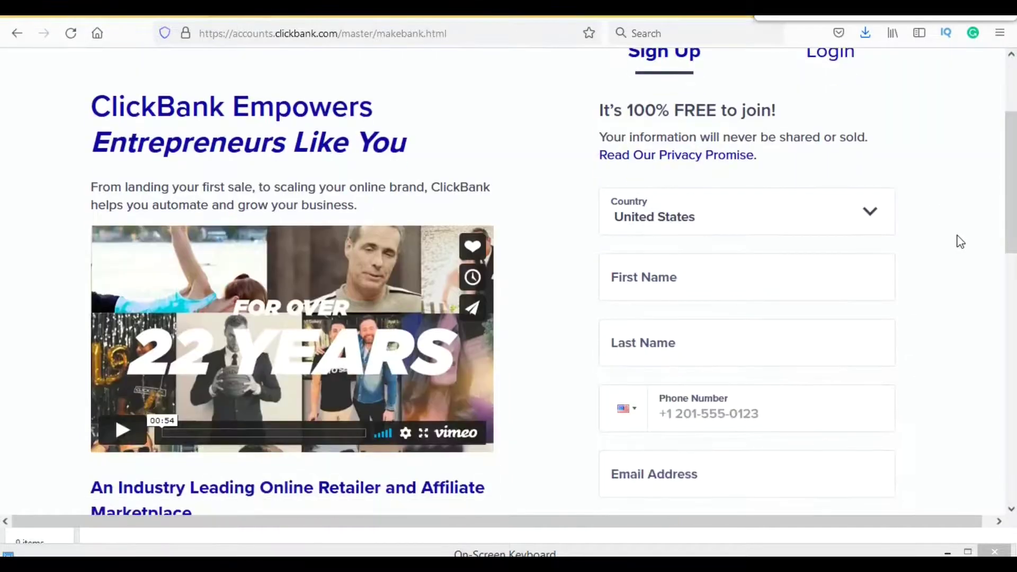
scroll(688, 380, down, 4)
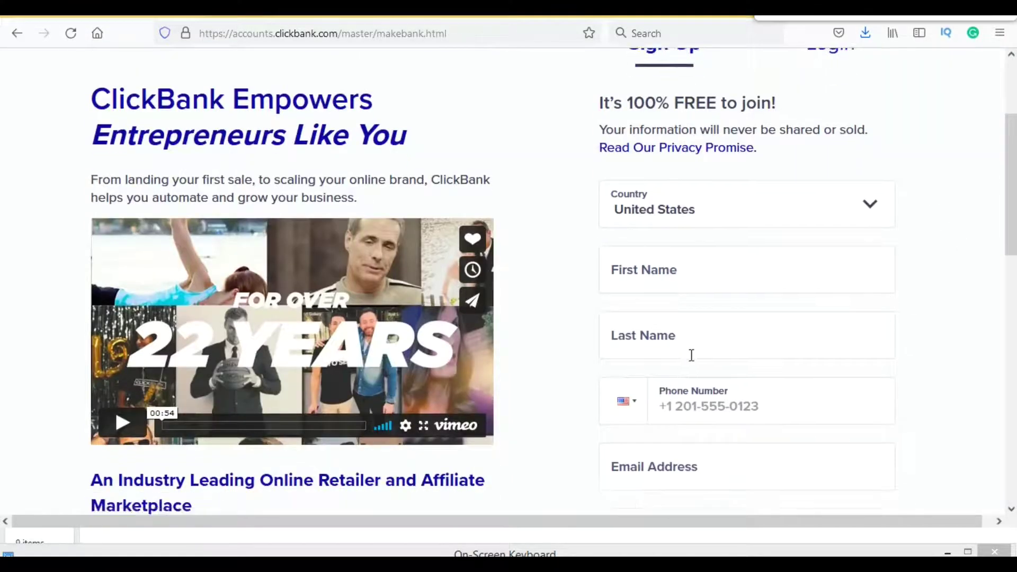
scroll(753, 307, down, 4)
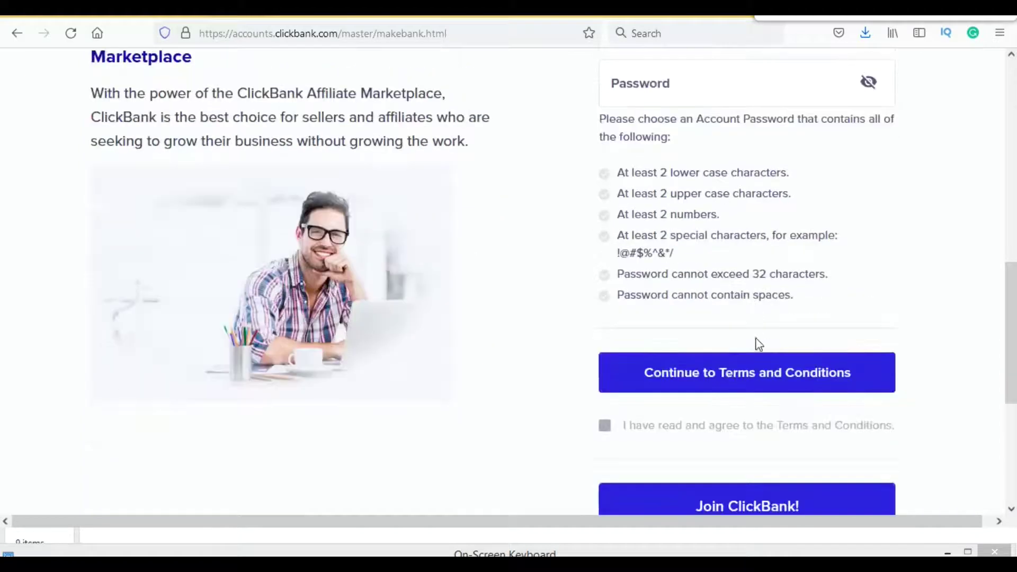
scroll(811, 294, down, 4)
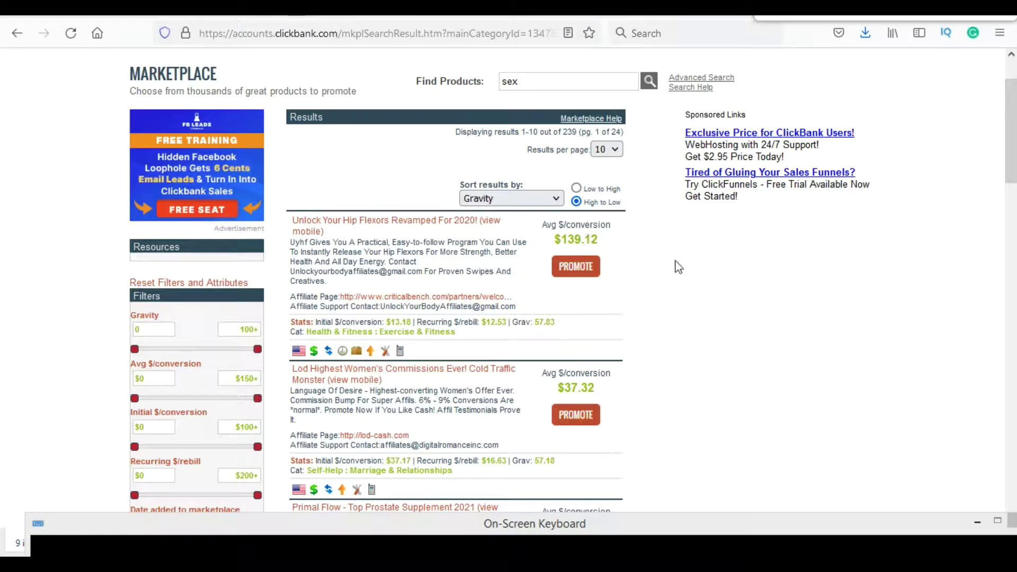
Look through the ClickBank marketplace results for "sex" and open the "Unlock Your Hip Flexors Revamped For 2020!" offer in a new tab.
scroll(707, 281, down, 4)
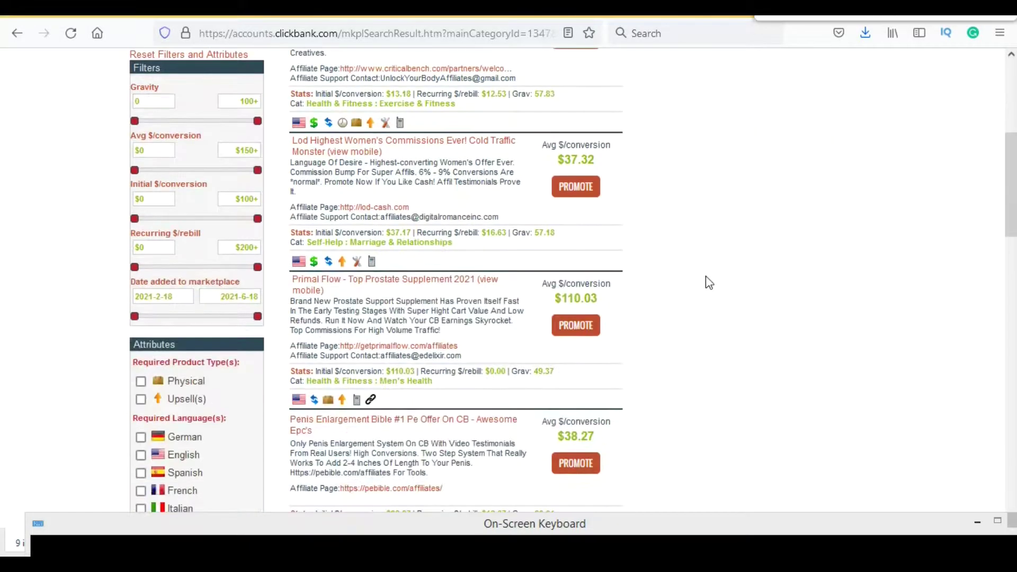
scroll(709, 283, up, 3)
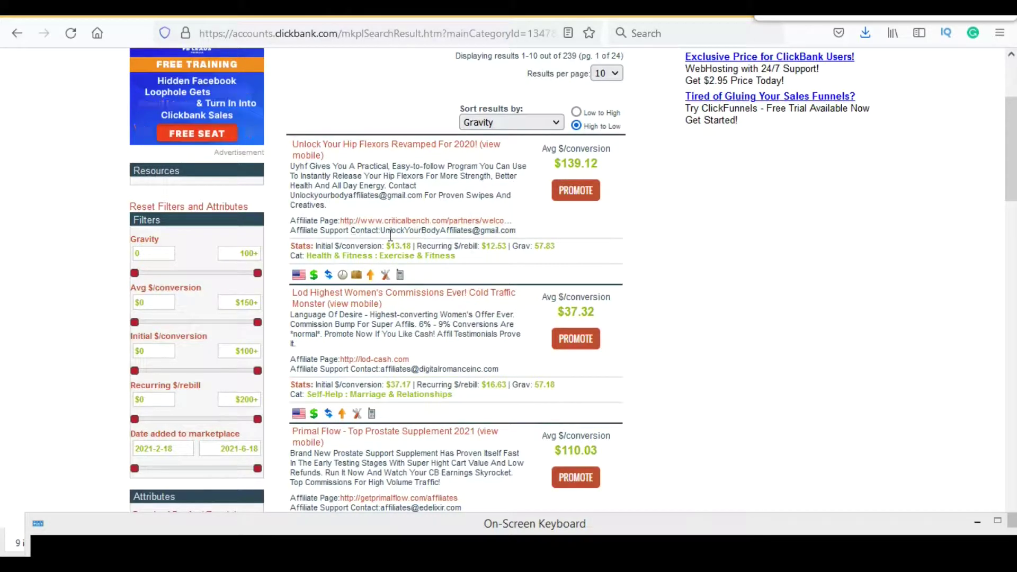
scroll(708, 283, down, 3)
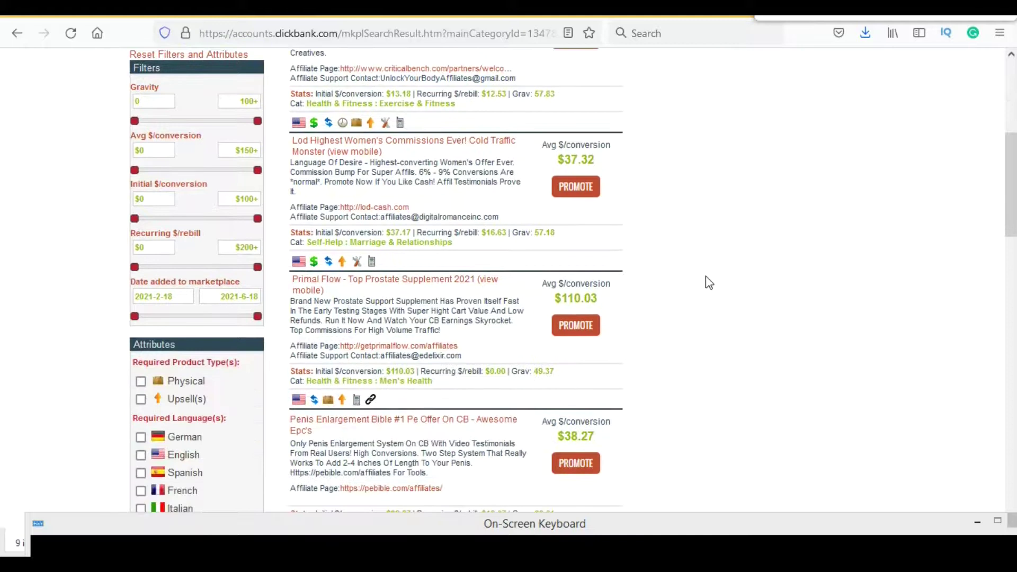
scroll(709, 283, up, 3)
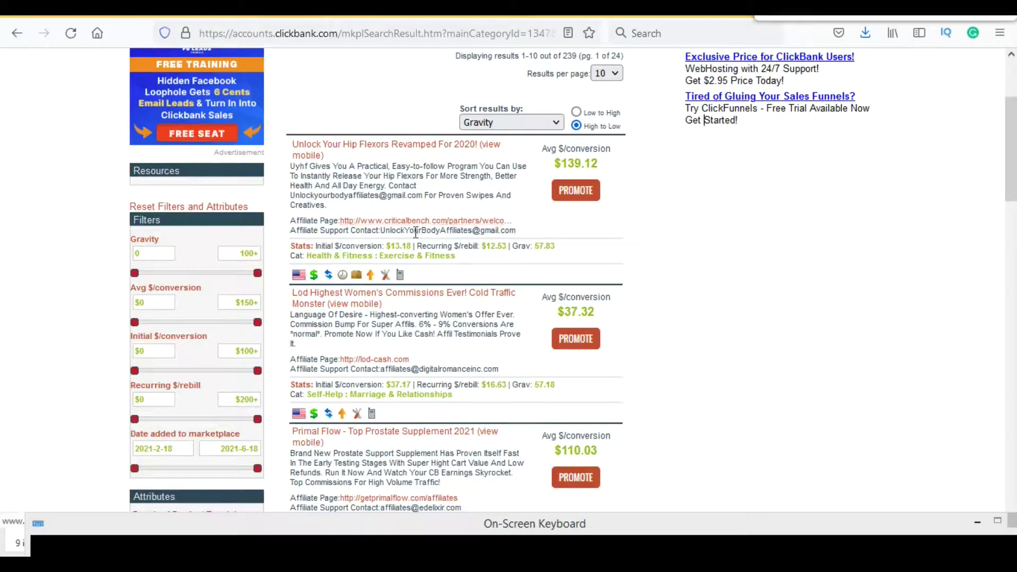
right_click(432, 146)
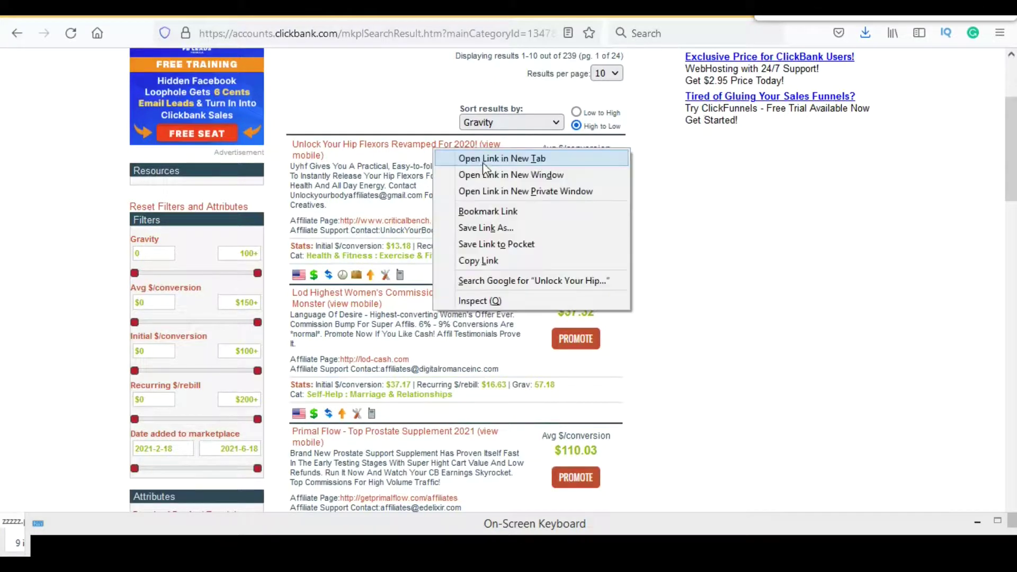
click(481, 158)
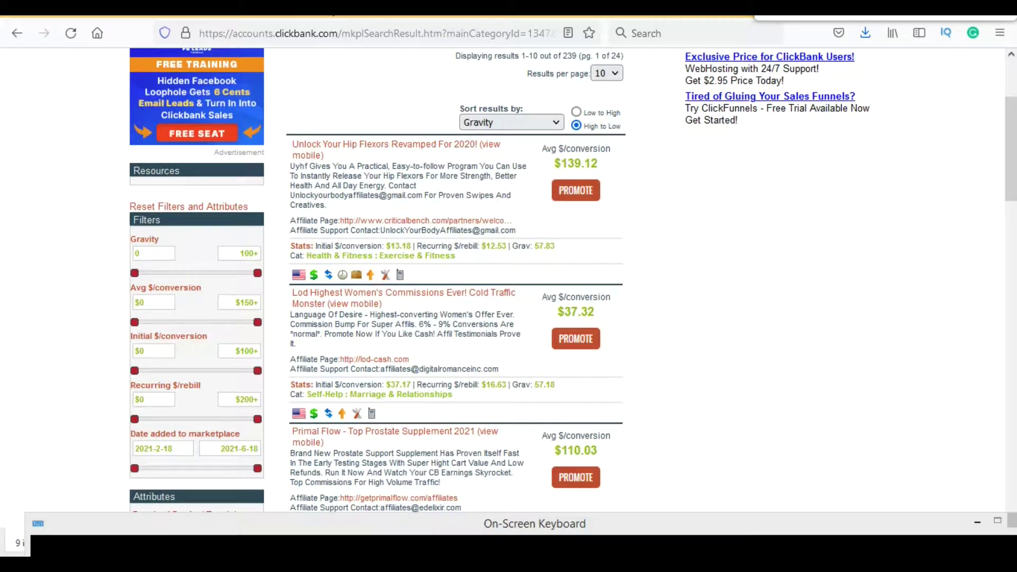
View the sales page of the "Unlock Your Hip Flexors Revamped For 2020!" offer, and generate and copy its encrypted HopLink for promotion.
click(335, 9)
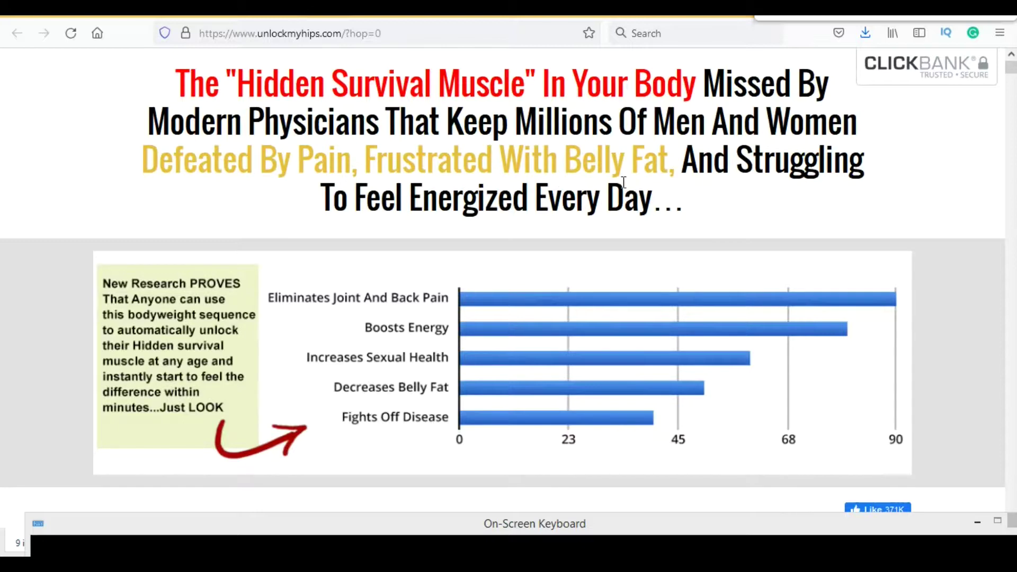
scroll(481, 210, down, 1)
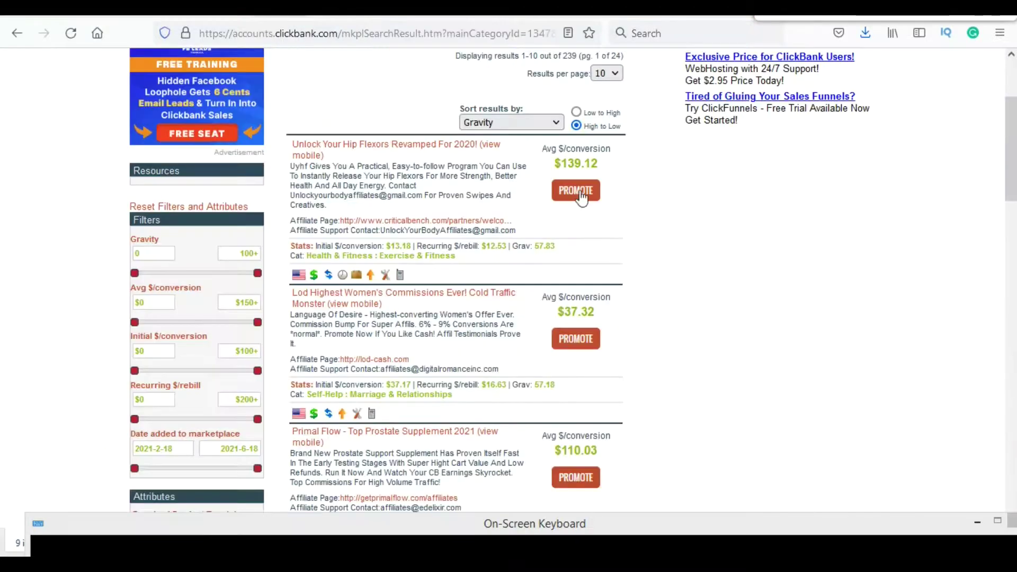
click(581, 191)
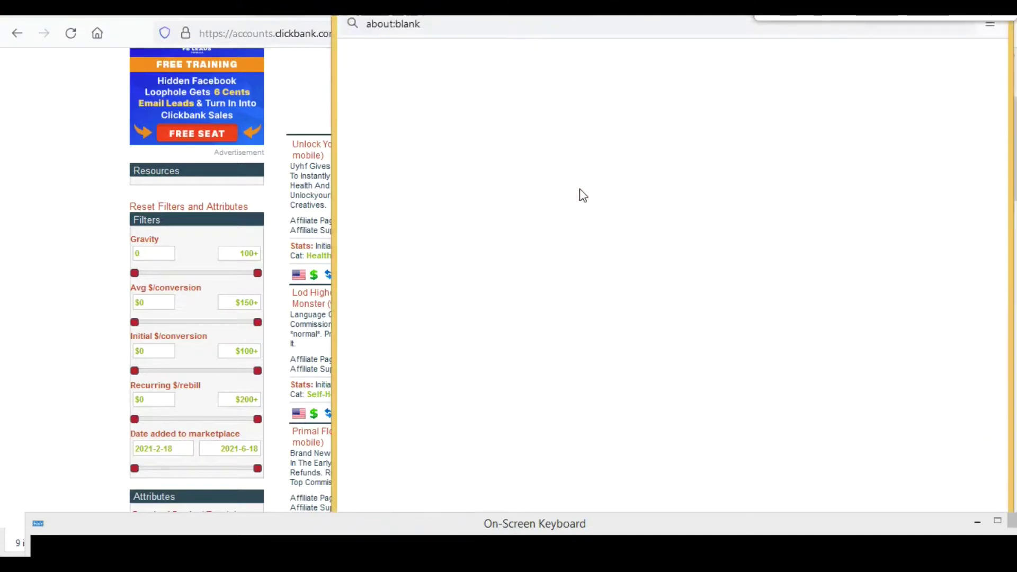
click(671, 204)
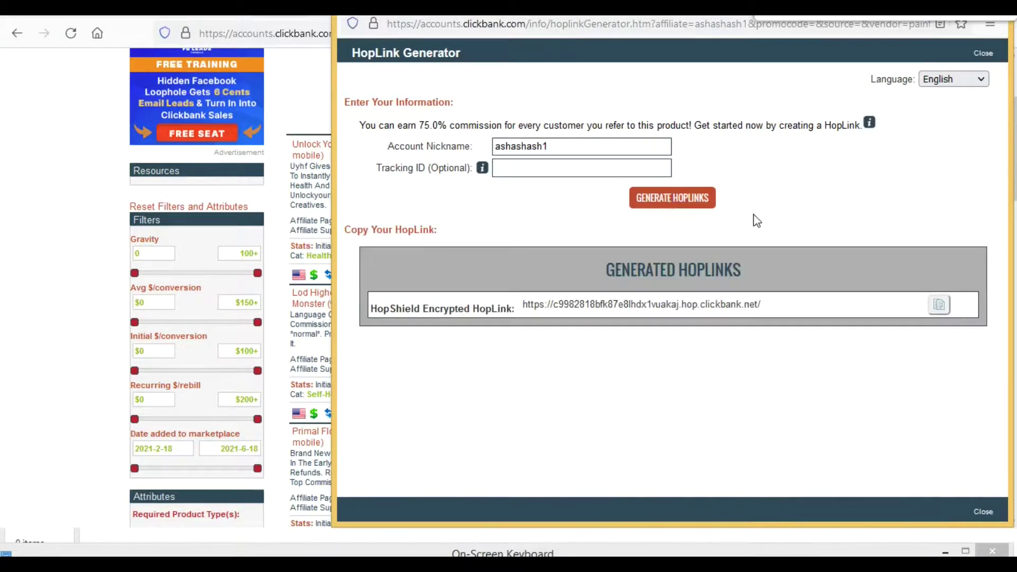
click(940, 305)
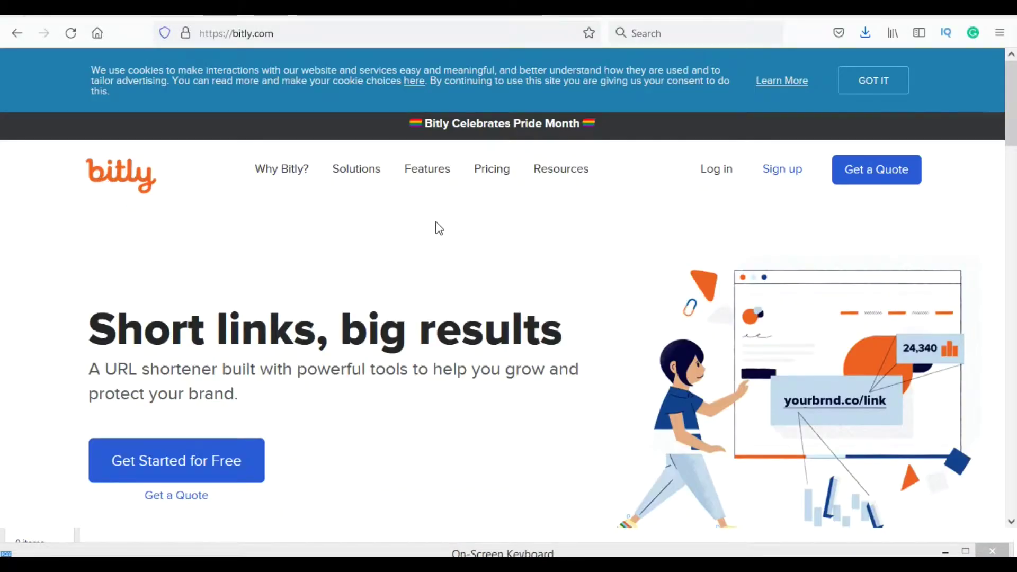
On the Bitly home page, paste the copied ClickBank HopLink into the link shortener and shorten it.
scroll(438, 224, down, 4)
scroll(439, 228, down, 3)
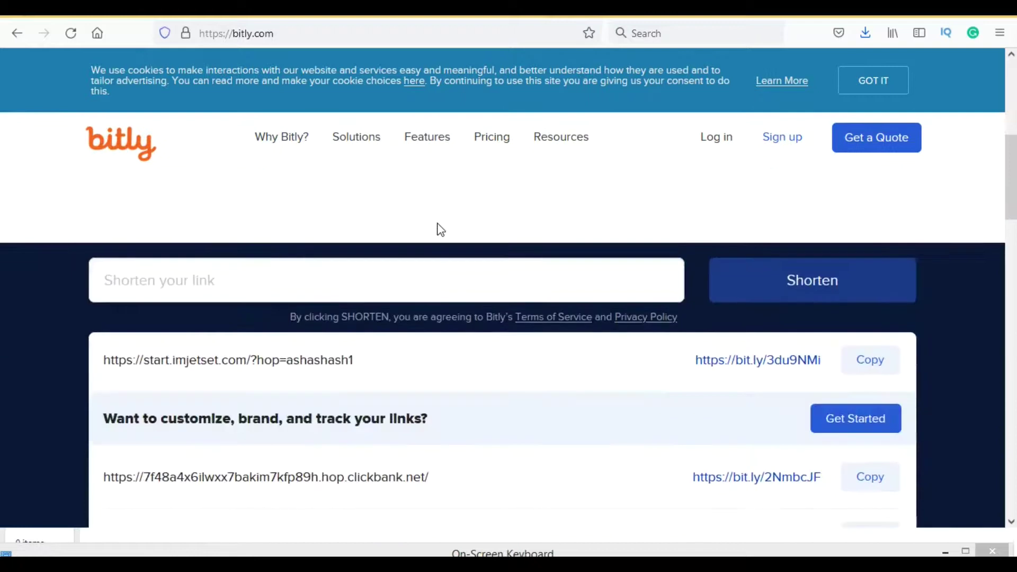
click(291, 277)
right_click(292, 277)
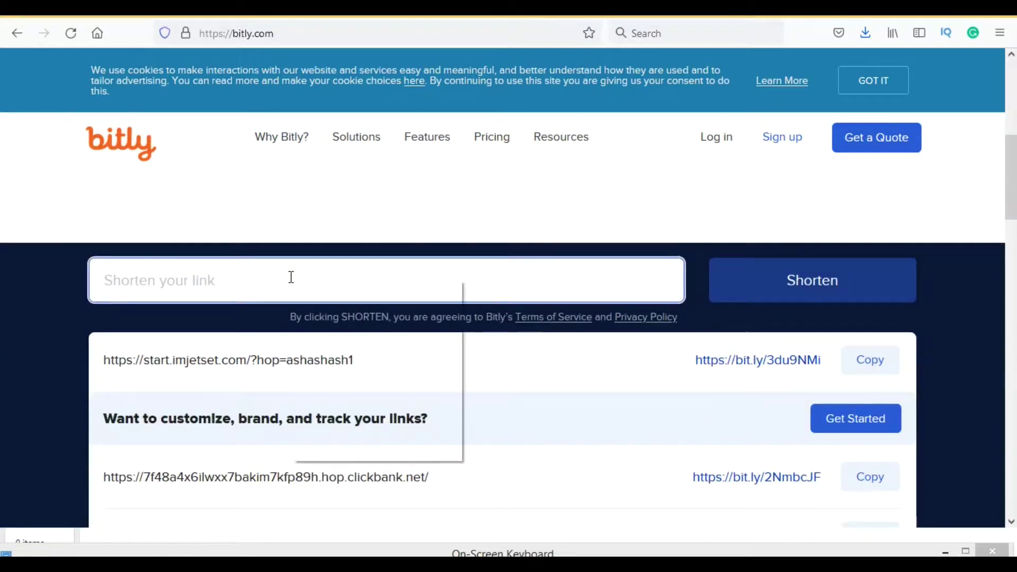
click(350, 357)
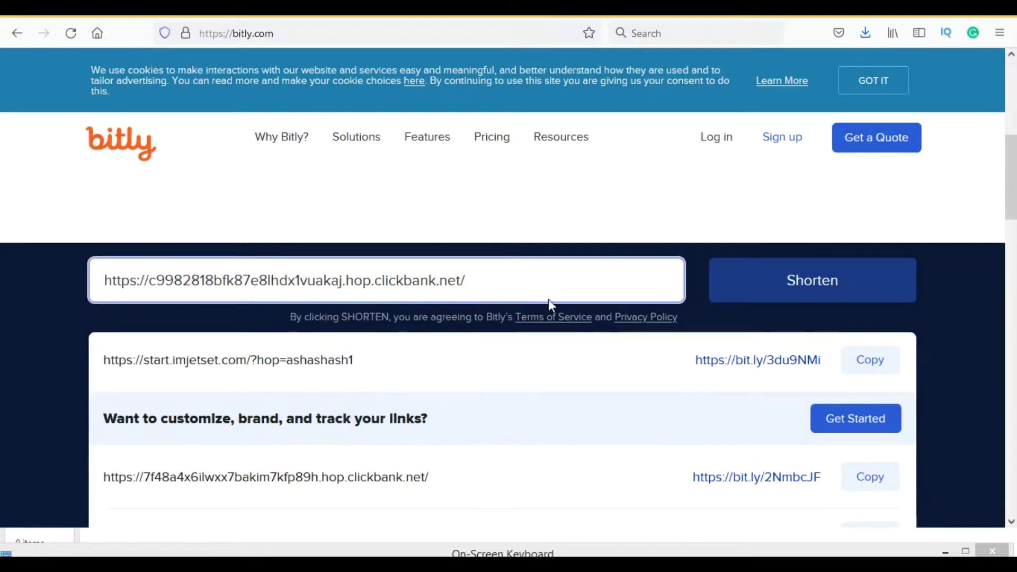
click(812, 280)
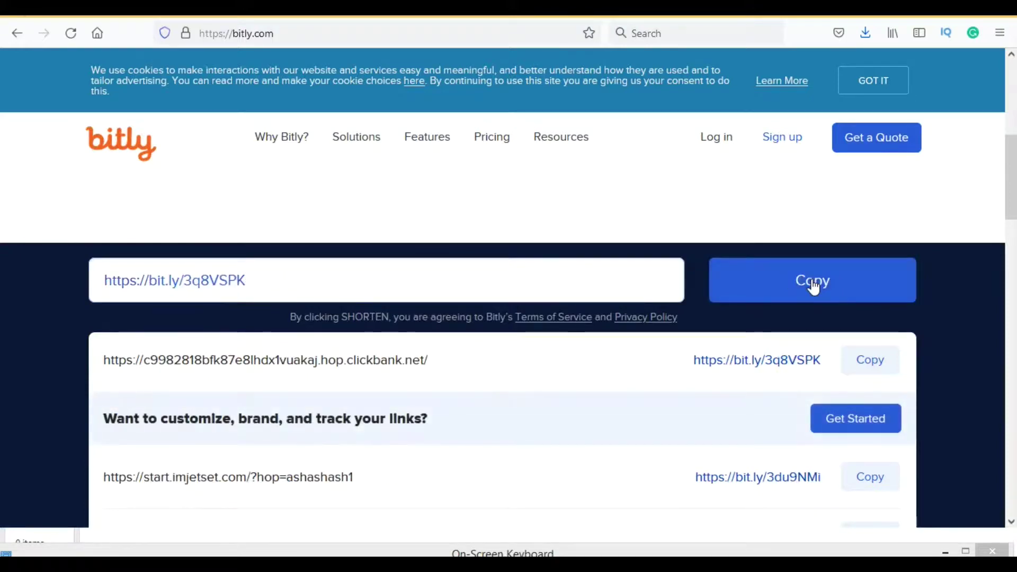